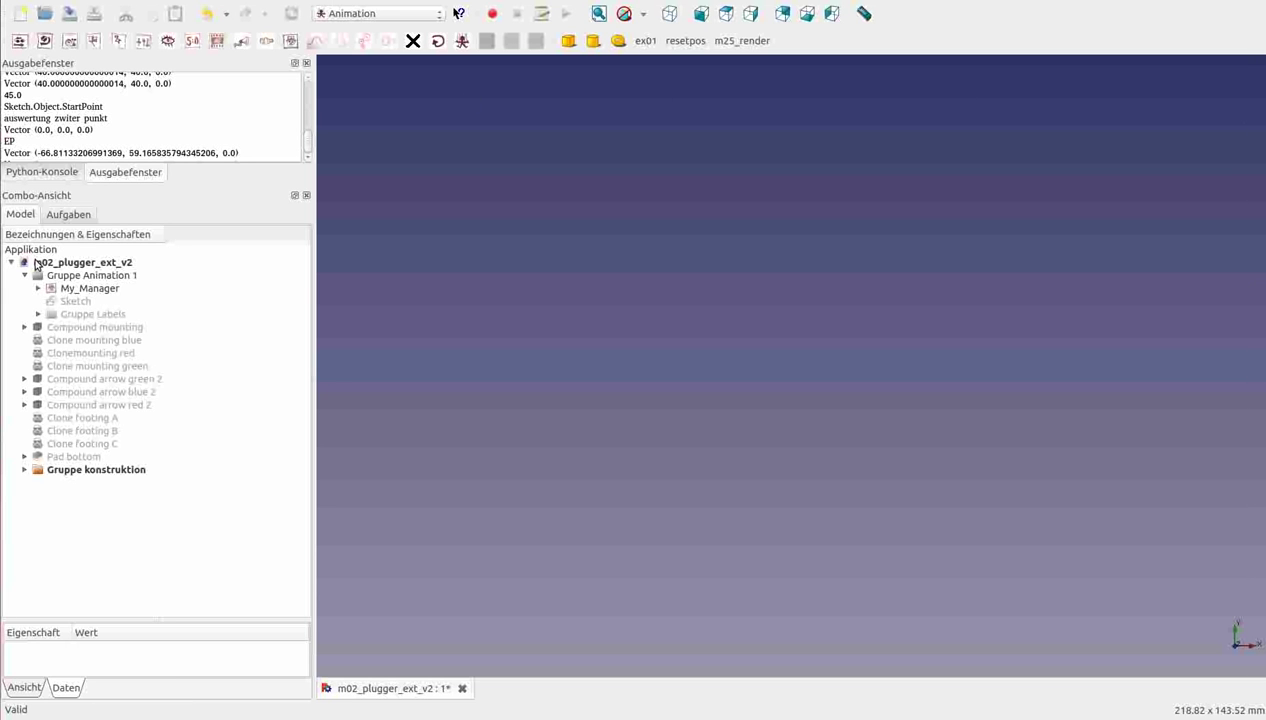
- Show the linkage Sketch and Gruppe Labels, then run the My_Manager animation once
left_click(72, 305)
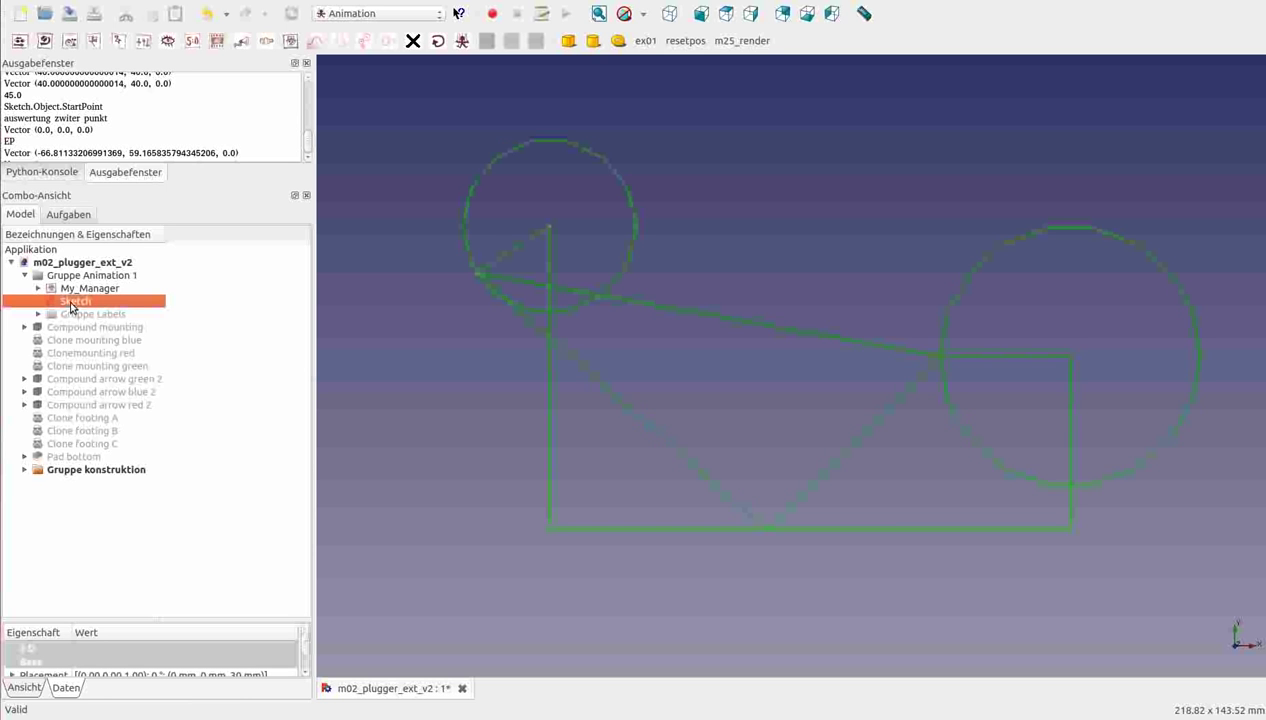
left_click(80, 315)
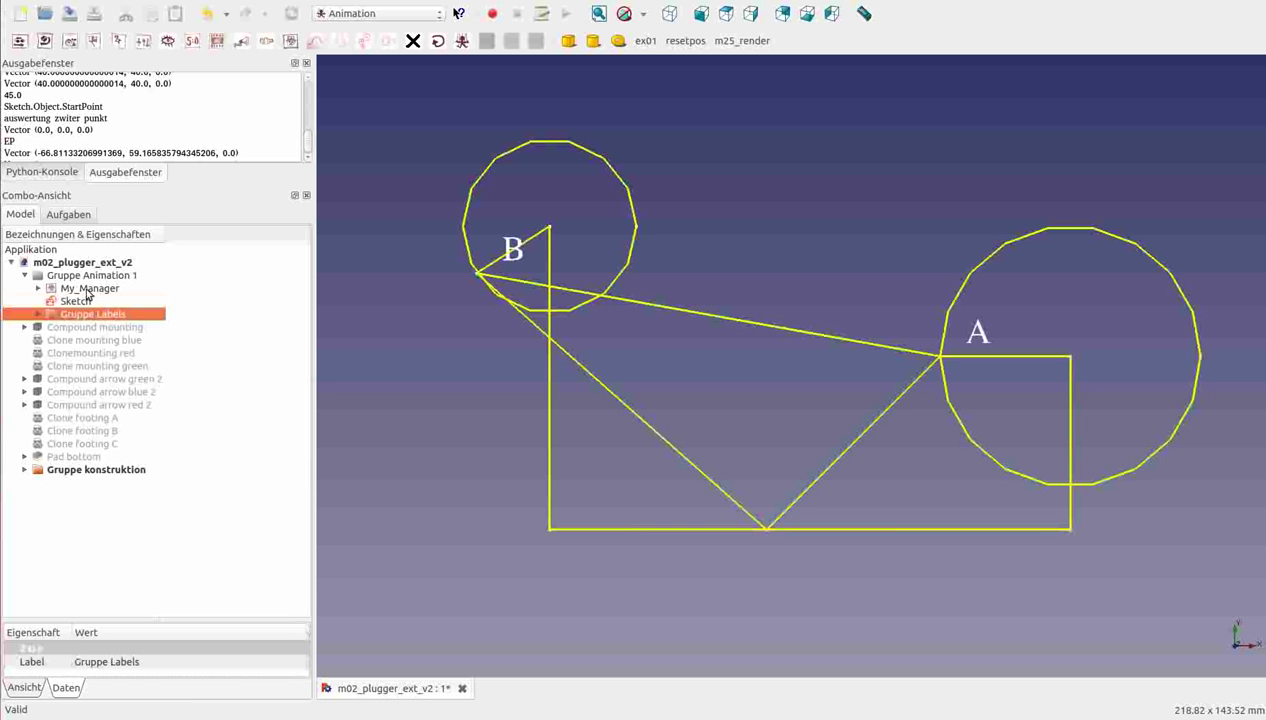
left_click(88, 290)
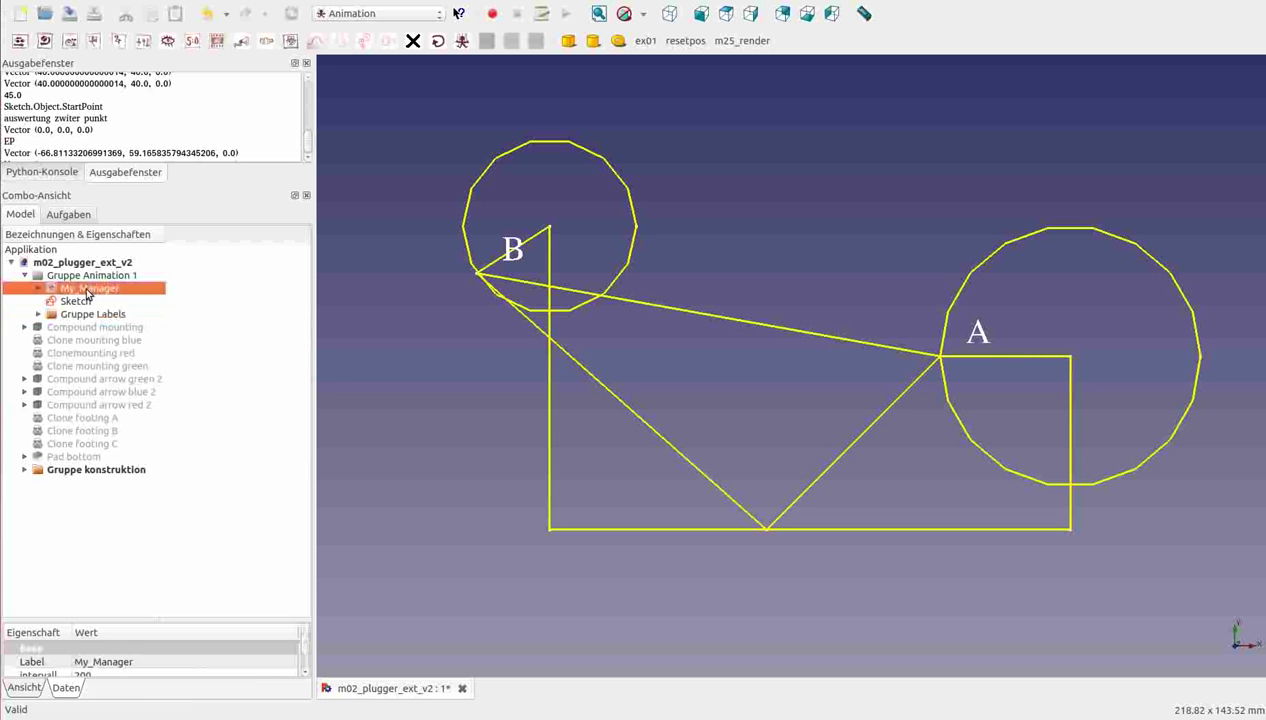
double_click(87, 290)
left_click(114, 305)
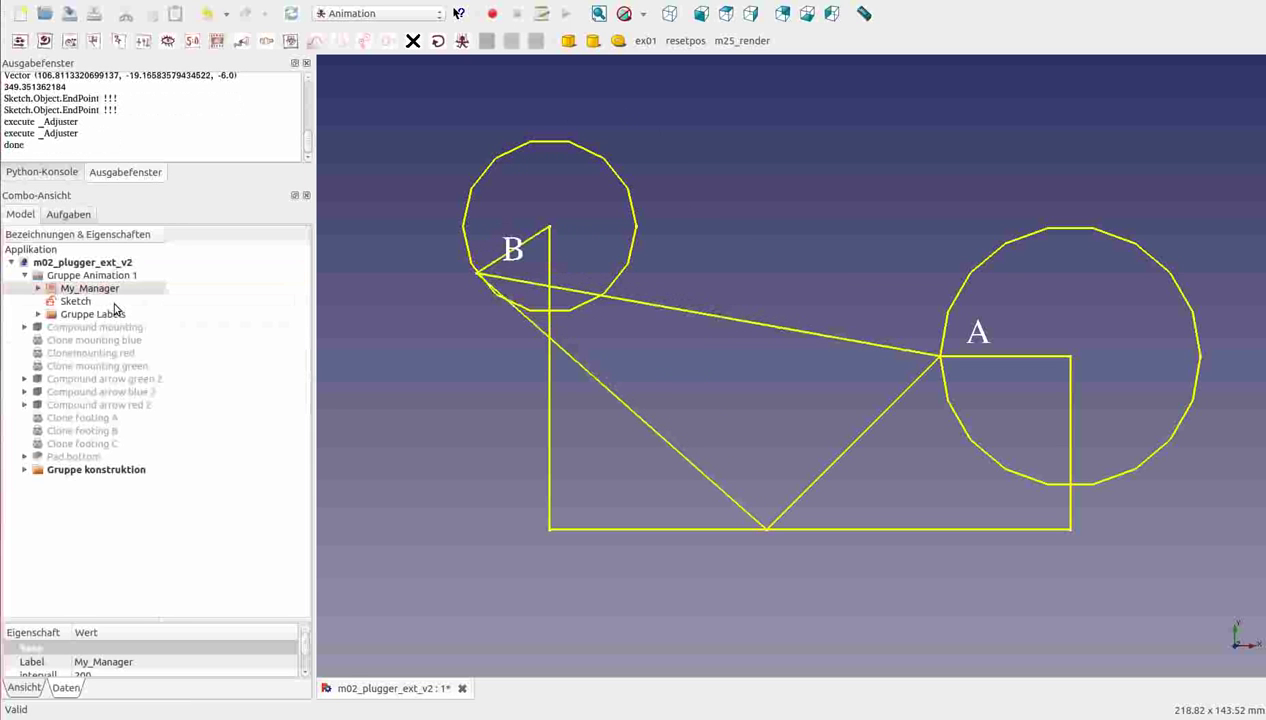
- Make the Pad bottom base plate visible and center it in the view
left_click(78, 457)
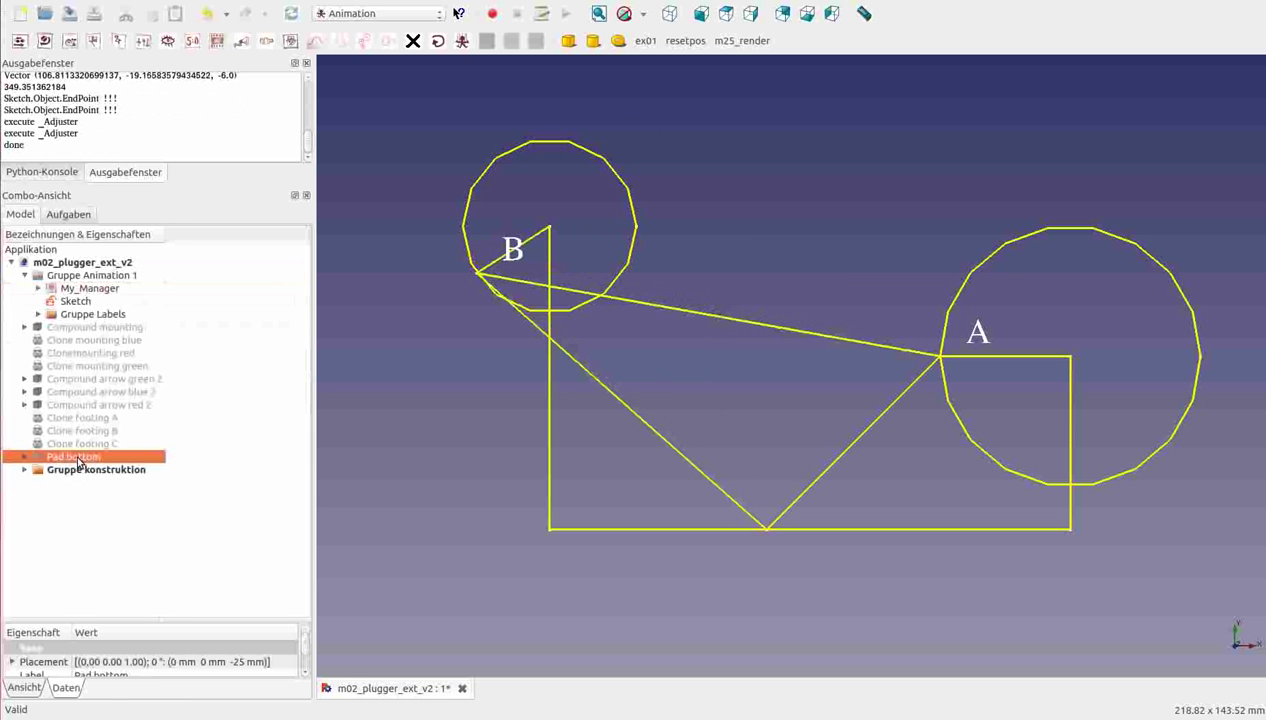
key("space")
scroll(330, 460, "down", 2)
scroll(365, 472, "down", 2)
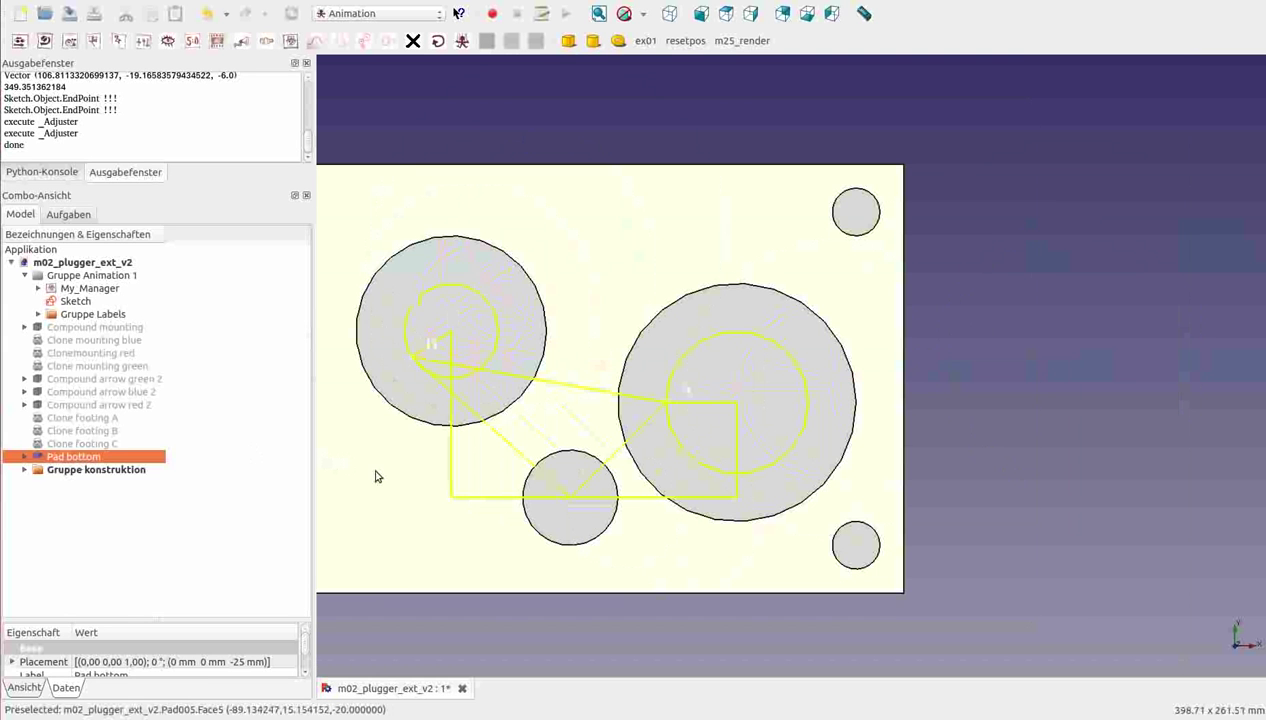
middle_click_drag(383, 482, 545, 465)
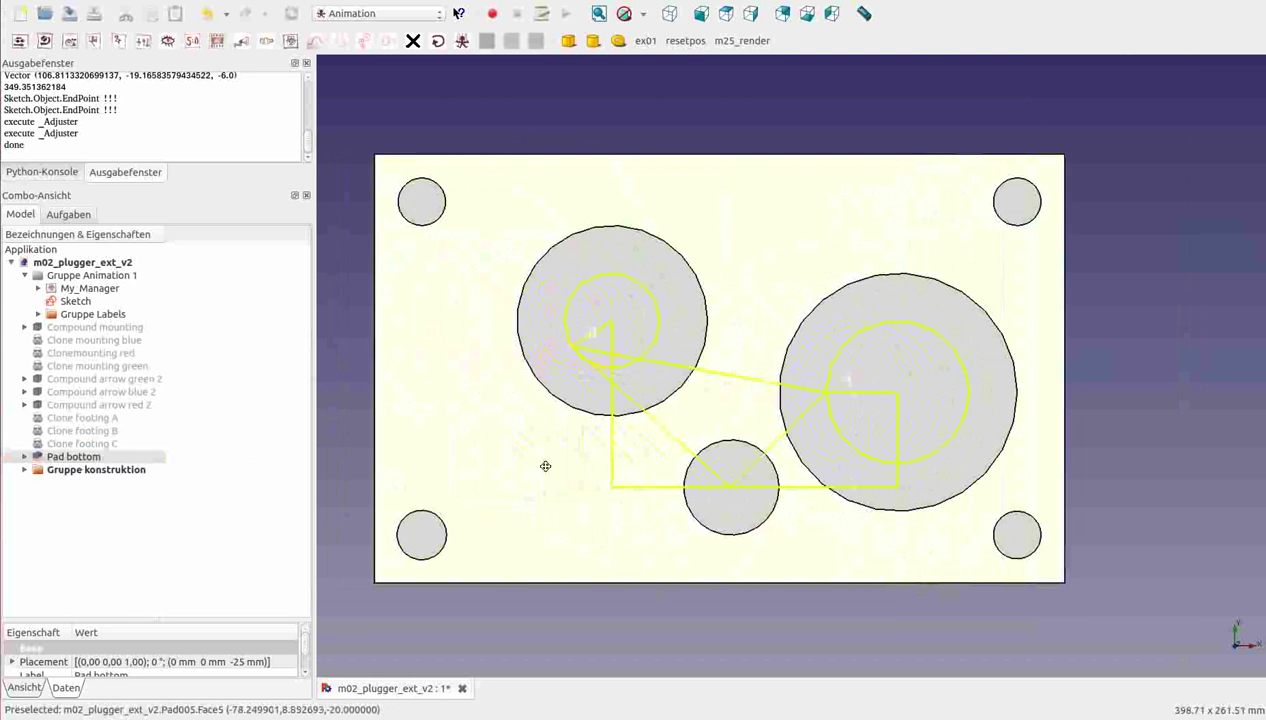
- Show Clone footings A, B and C, hide Gruppe Labels, and tilt the view
left_click(72, 446)
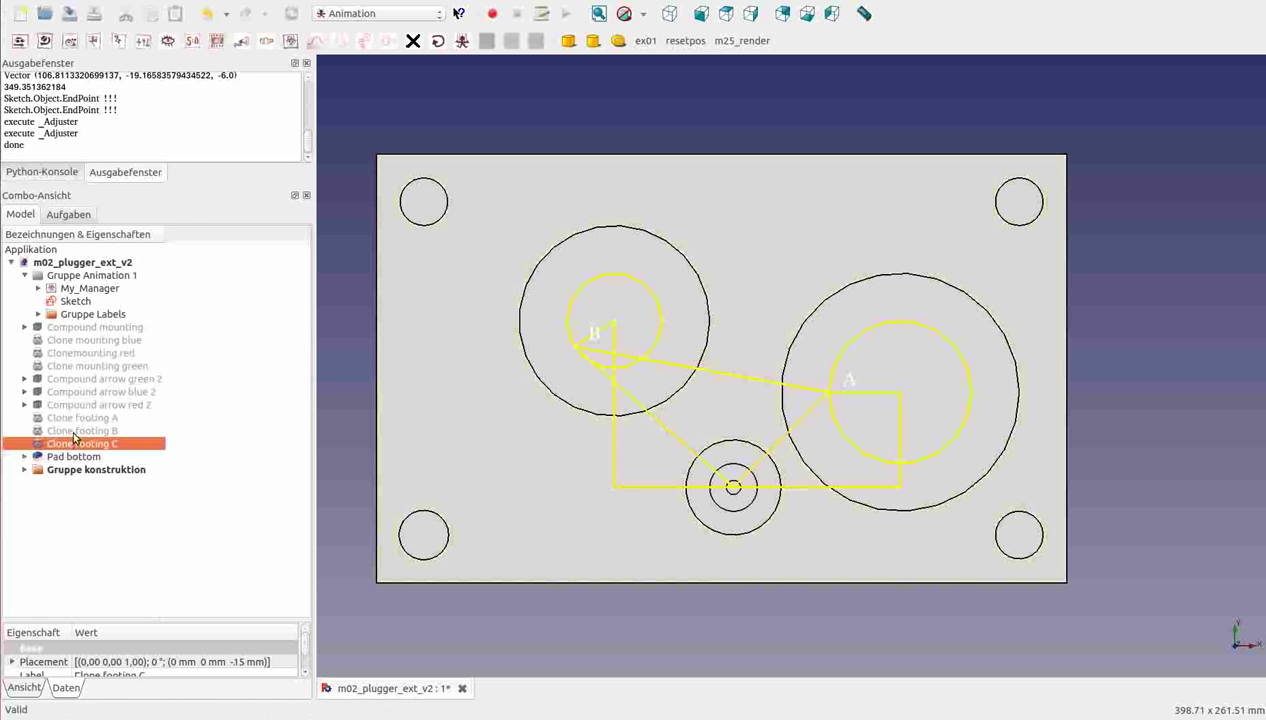
left_click(73, 431)
key("space")
left_click(73, 417)
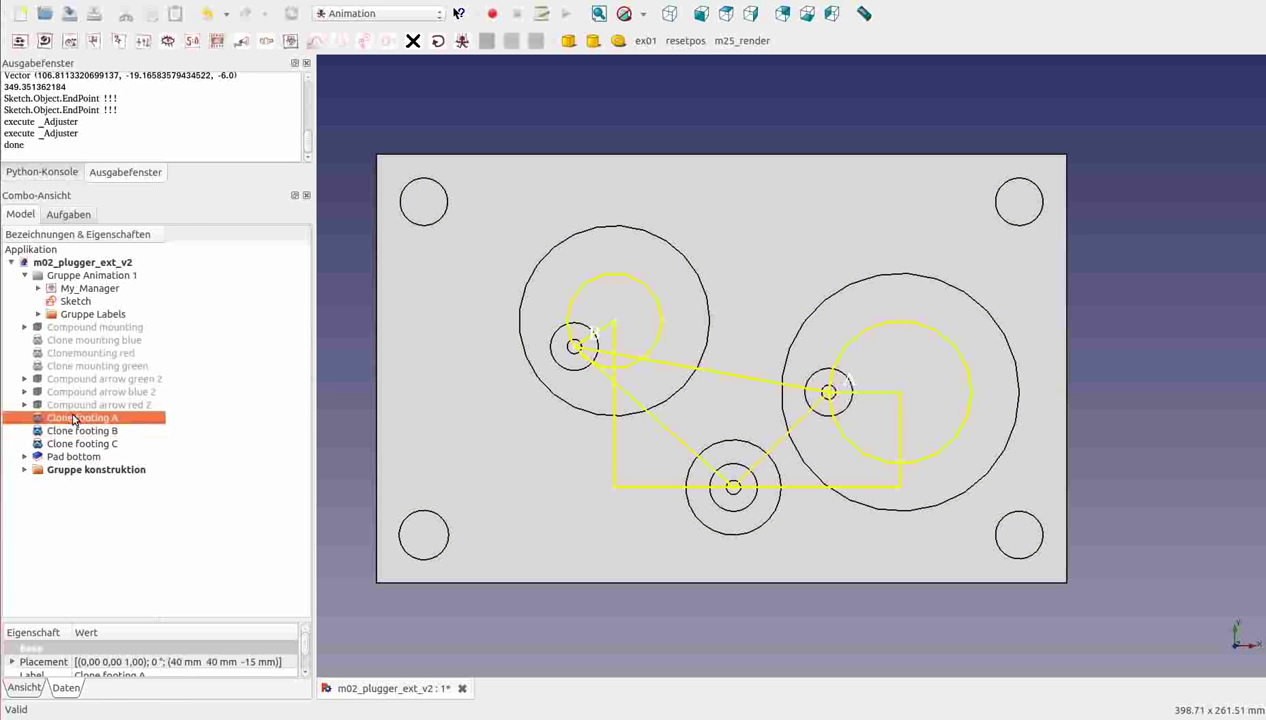
left_click(79, 317)
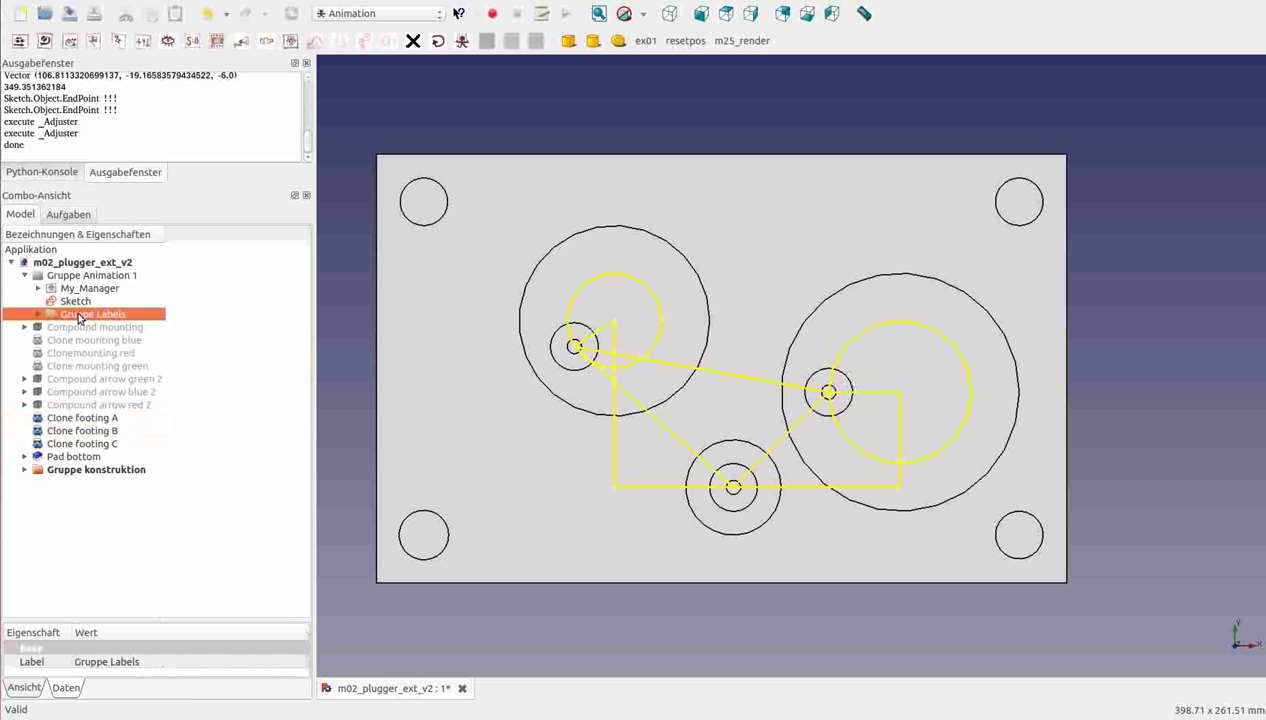
mouse_move(834, 602)
left_mouse_down()
mouse_move(817, 551)
mouse_move(828, 545)
left_mouse_up()
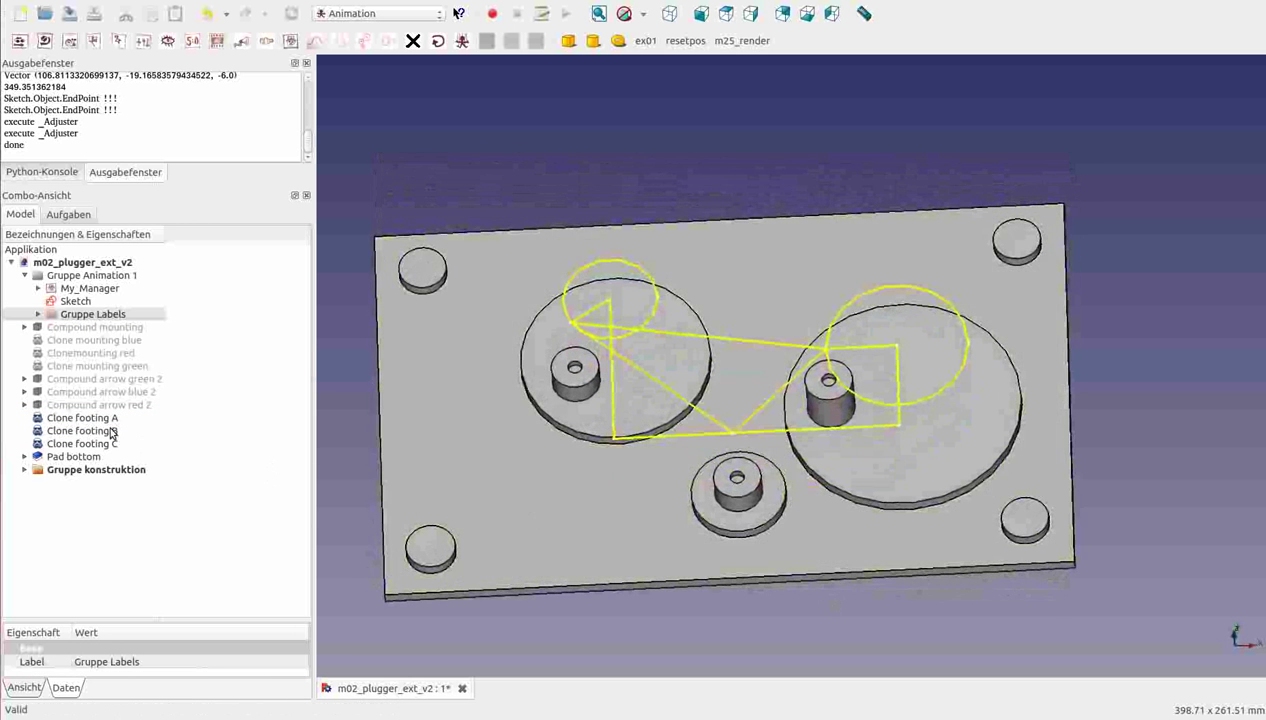
- Run the My_Manager linkage animation from the Animation Manager Control Panel
double_click(92, 289)
left_click(102, 300)
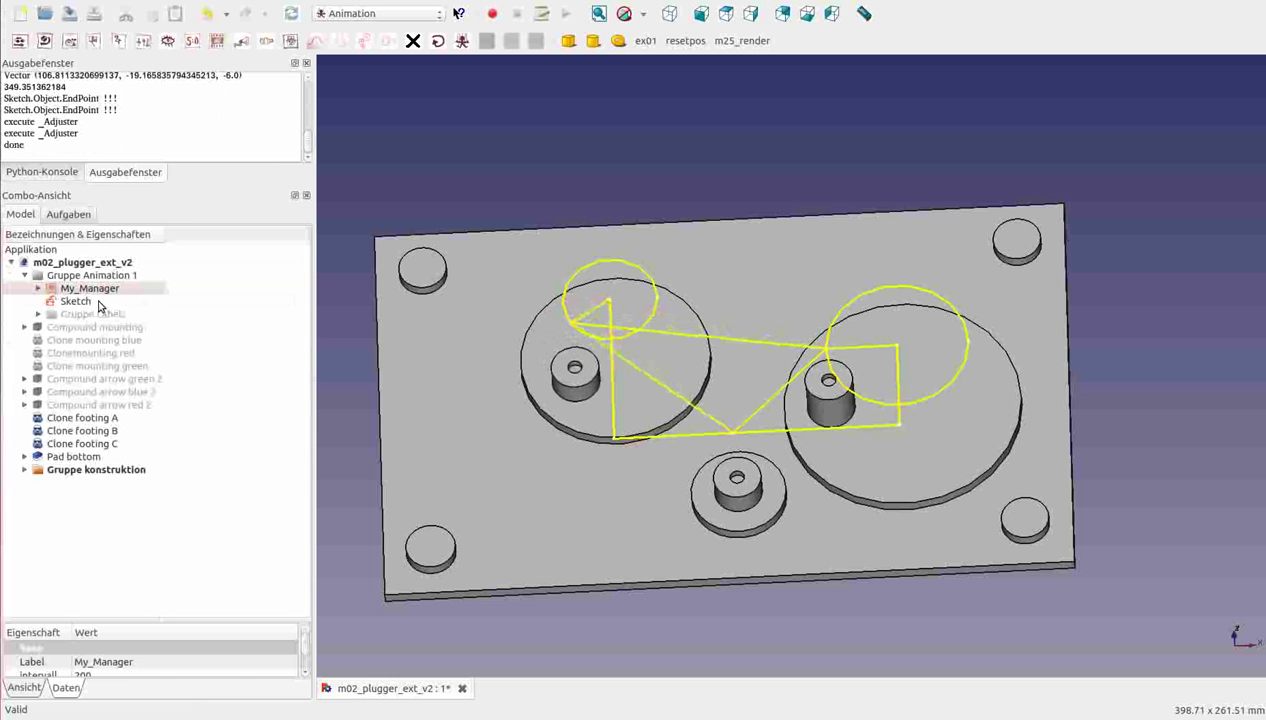
- Hide the Sketch and show Compound arrow green 2, blue 2 and red 2
left_click(73, 303)
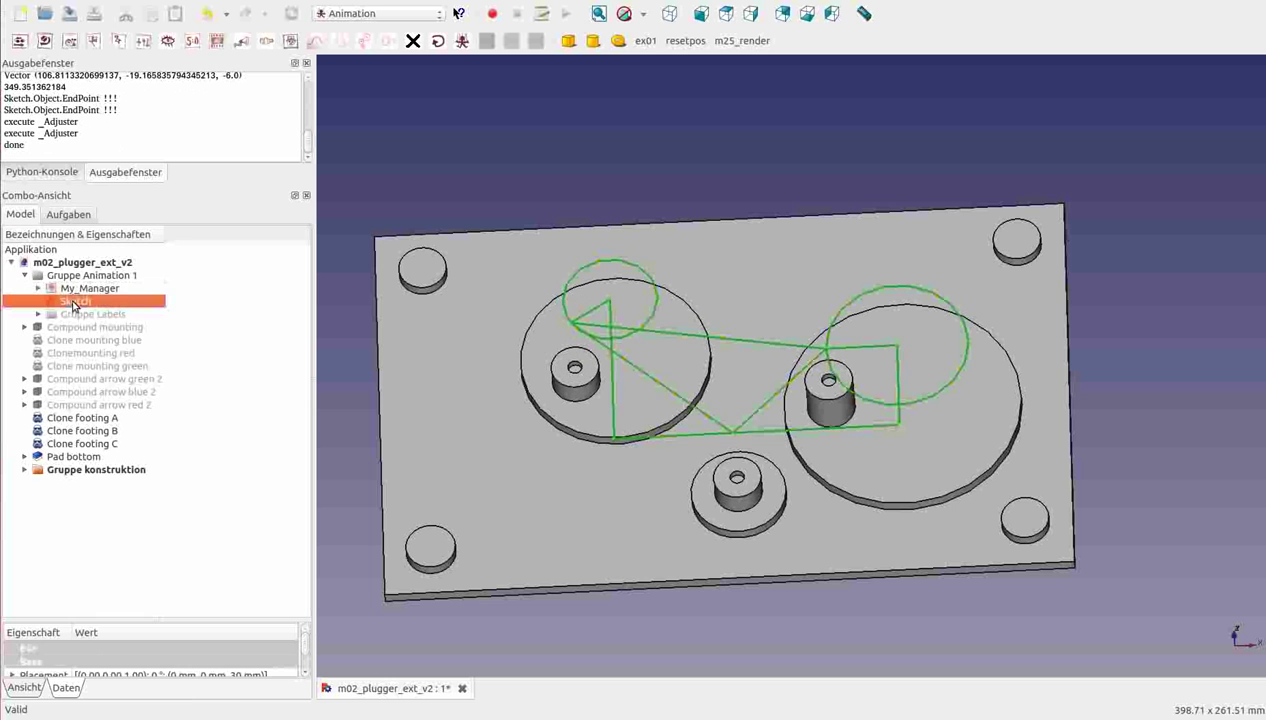
key("space")
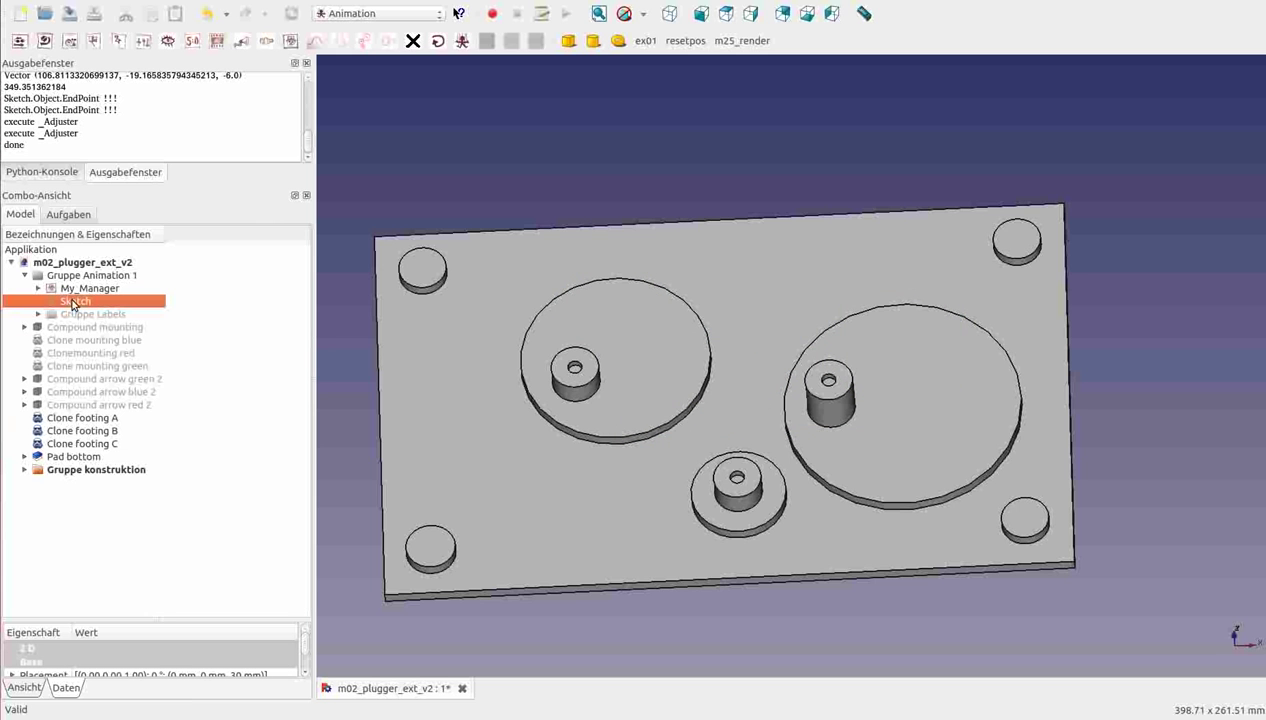
left_click(100, 382)
key("space")
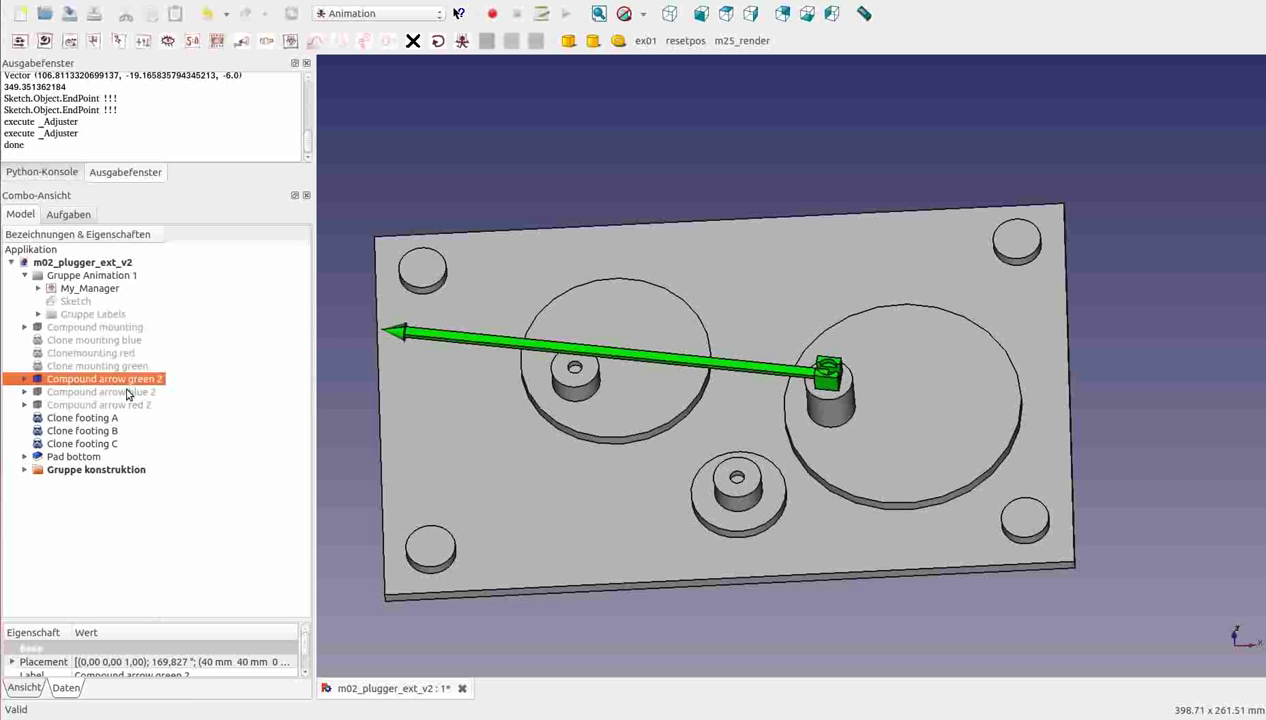
left_click(127, 392)
key("space")
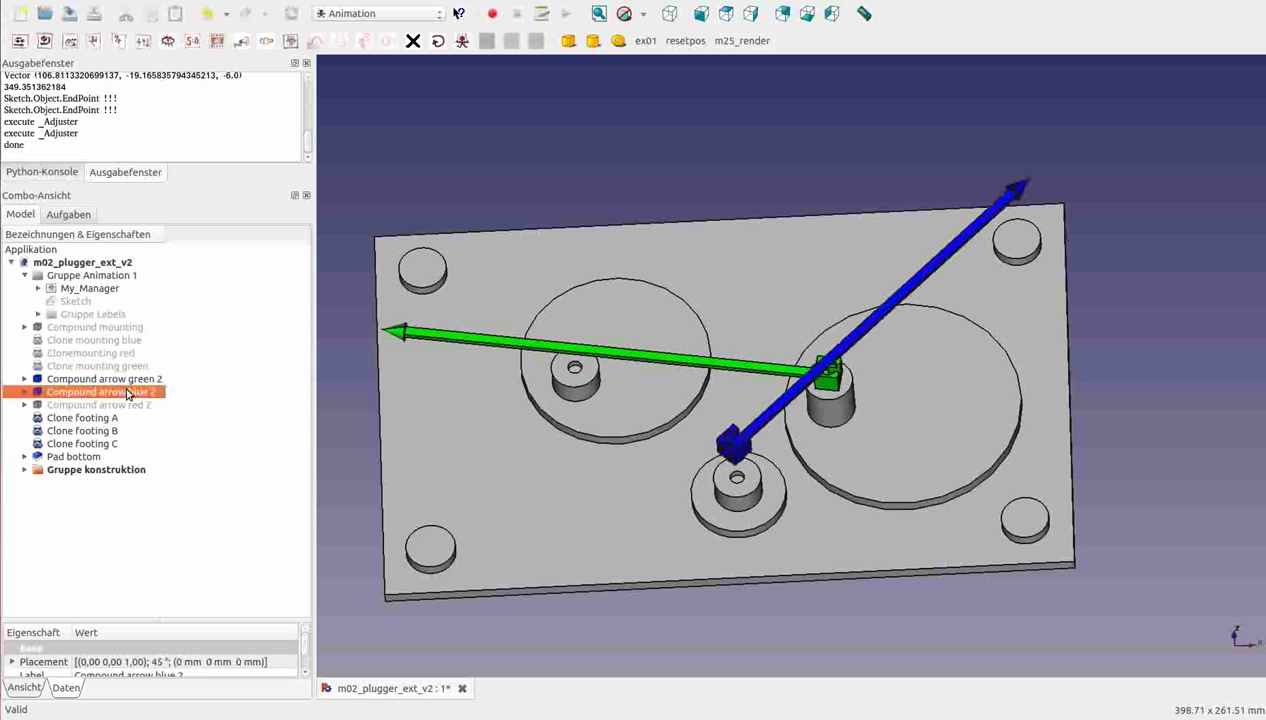
left_click(128, 405)
key("space")
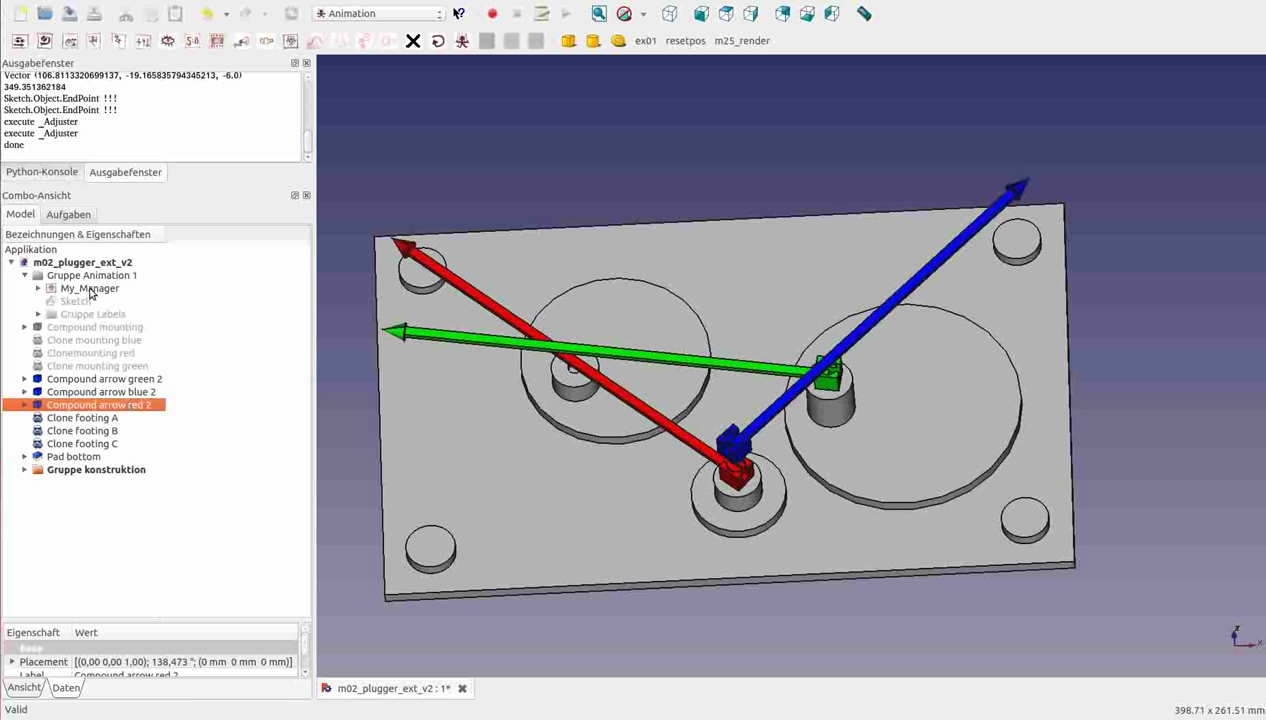
left_click(90, 290)
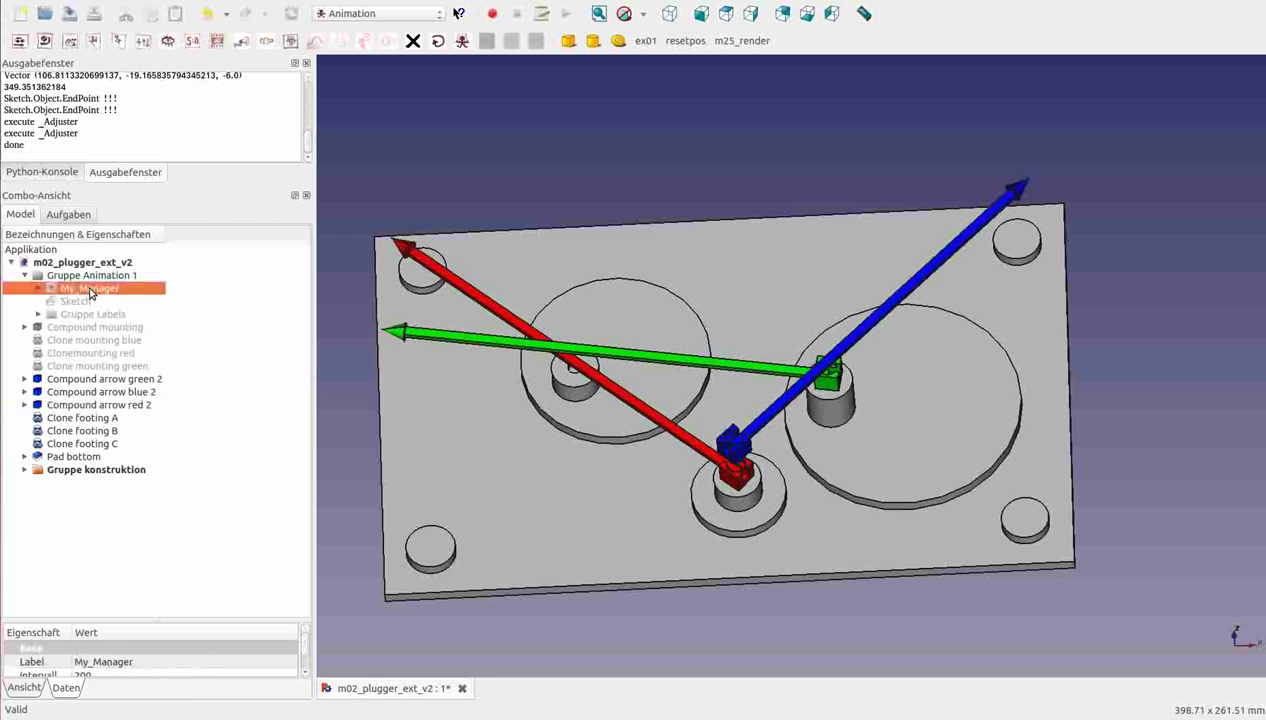
- Run the My_Manager animation again with the coloured arrows visible
double_click(90, 290)
left_click(97, 305)
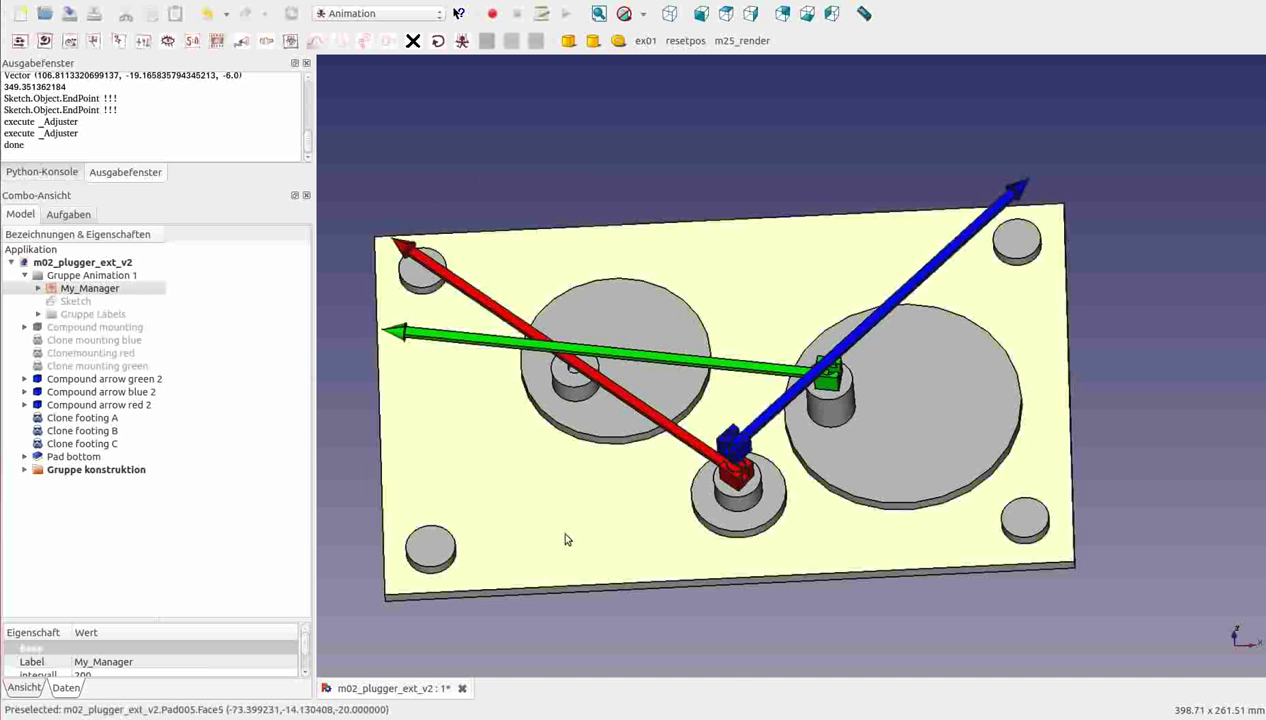
- Hide Compound arrow blue 2 and show Clone mounting green and Clonemounting red
mouse_move(576, 518)
middle_mouse_down()
mouse_move(588, 492)
mouse_move(639, 465)
mouse_move(657, 479)
middle_mouse_up()
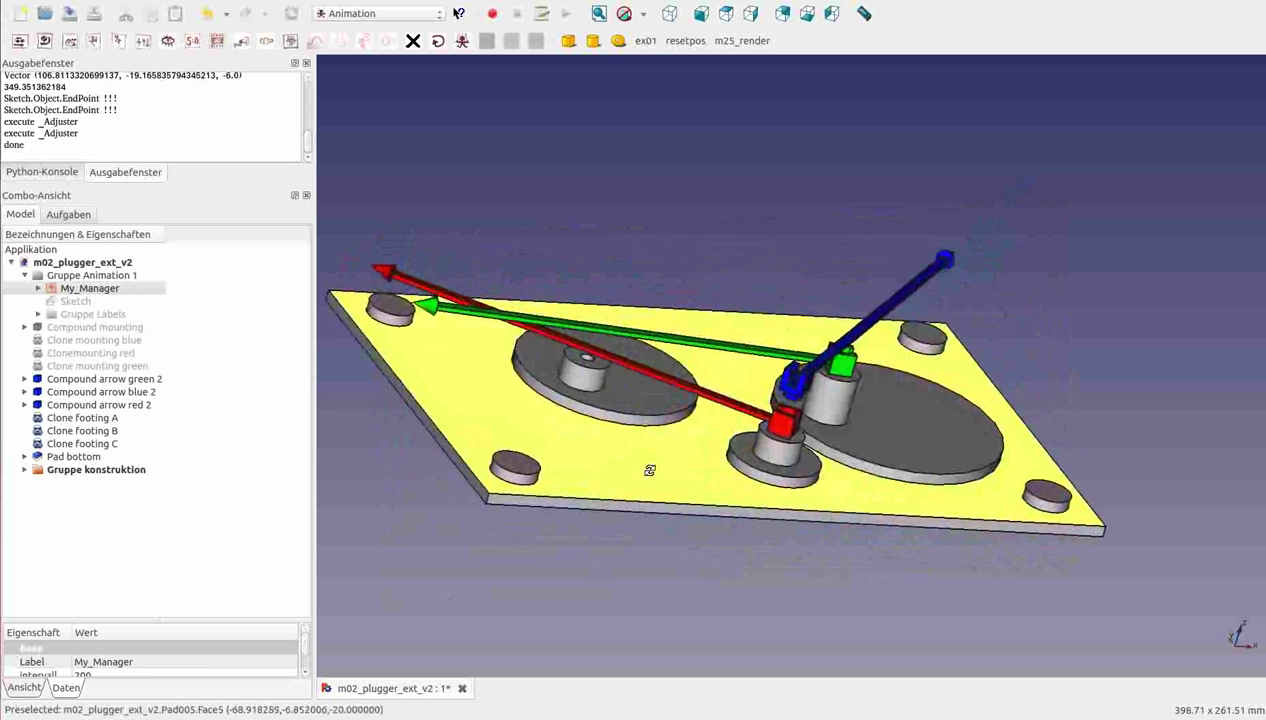
left_click(120, 393)
key("space")
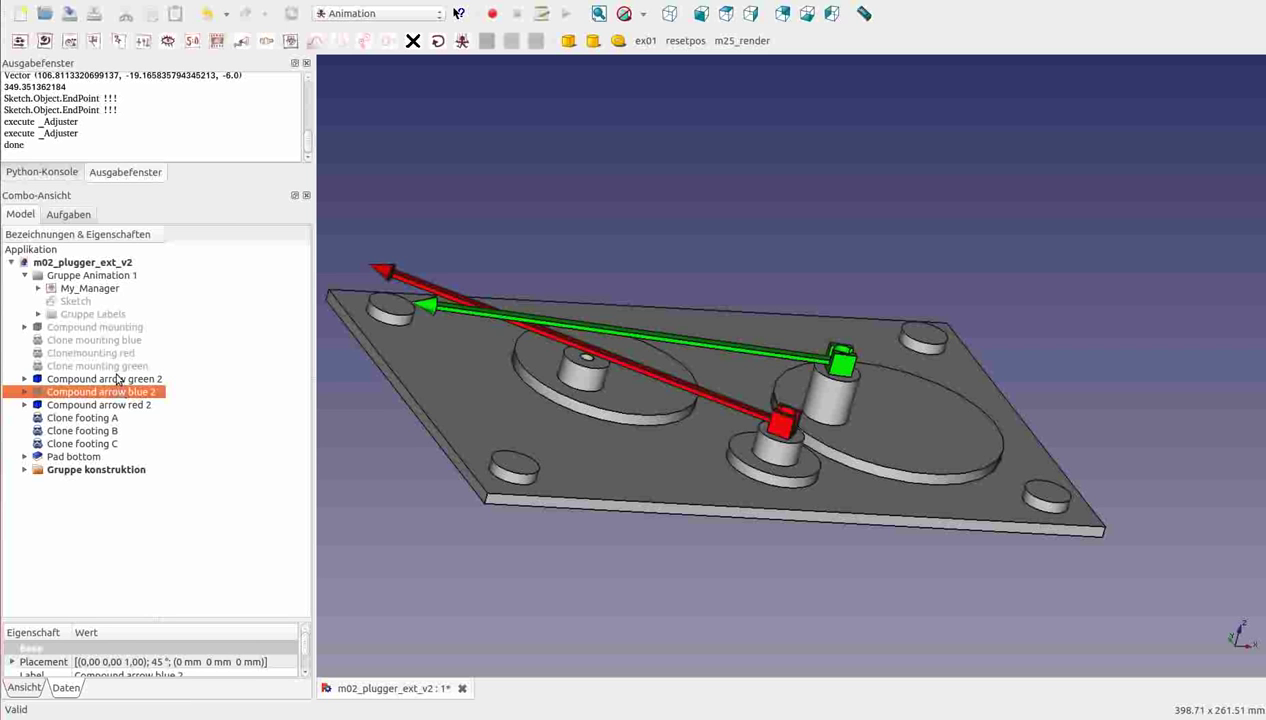
left_click(114, 366)
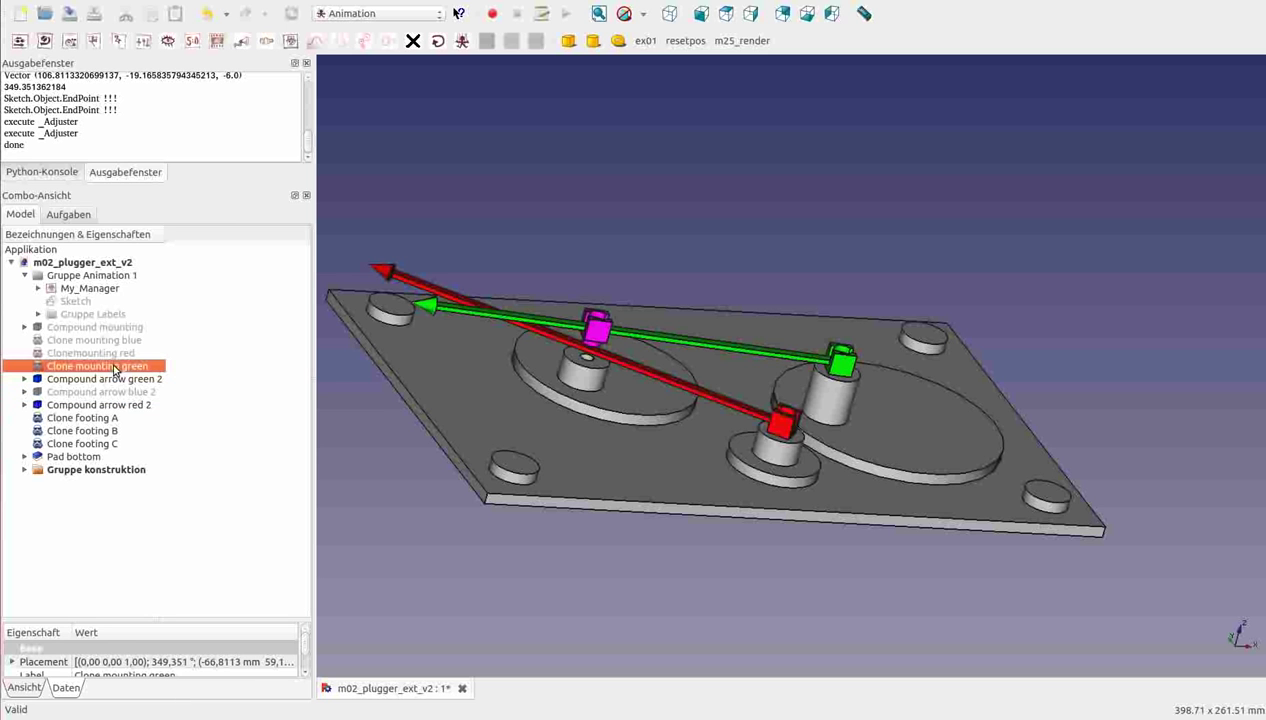
left_click(108, 354)
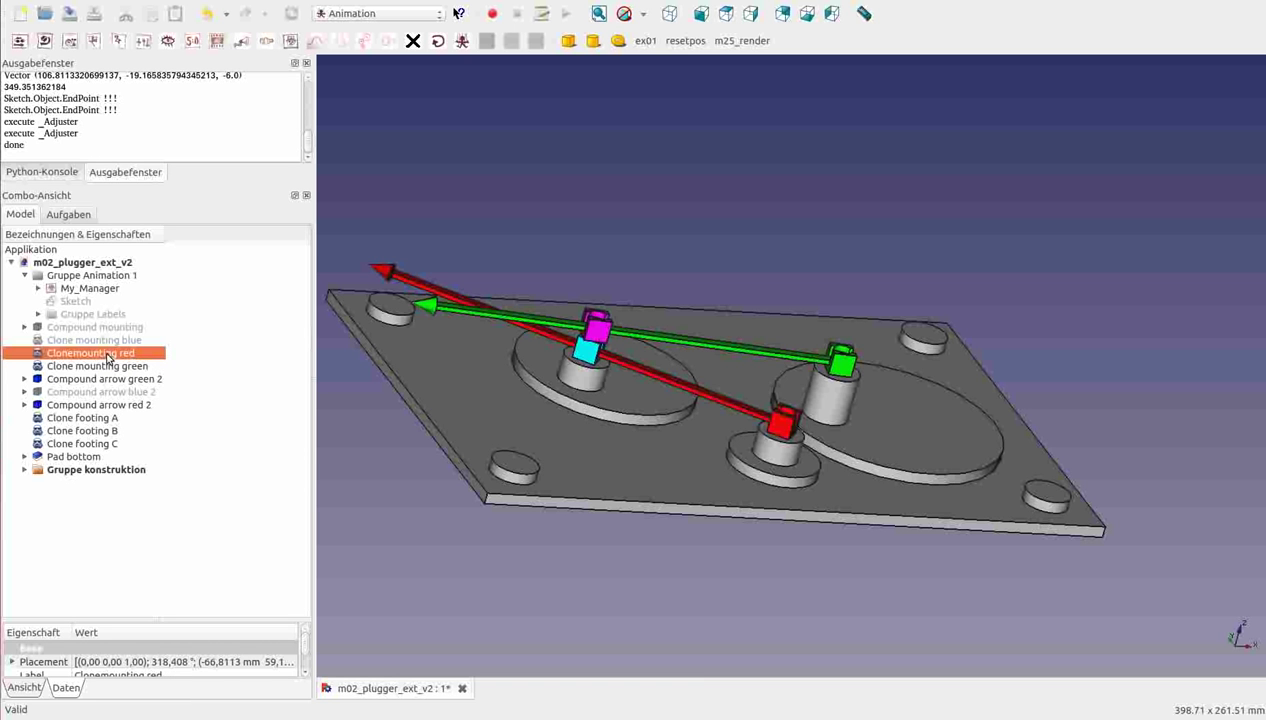
mouse_move(737, 373)
middle_mouse_down()
mouse_move(651, 511)
mouse_move(636, 494)
middle_mouse_up()
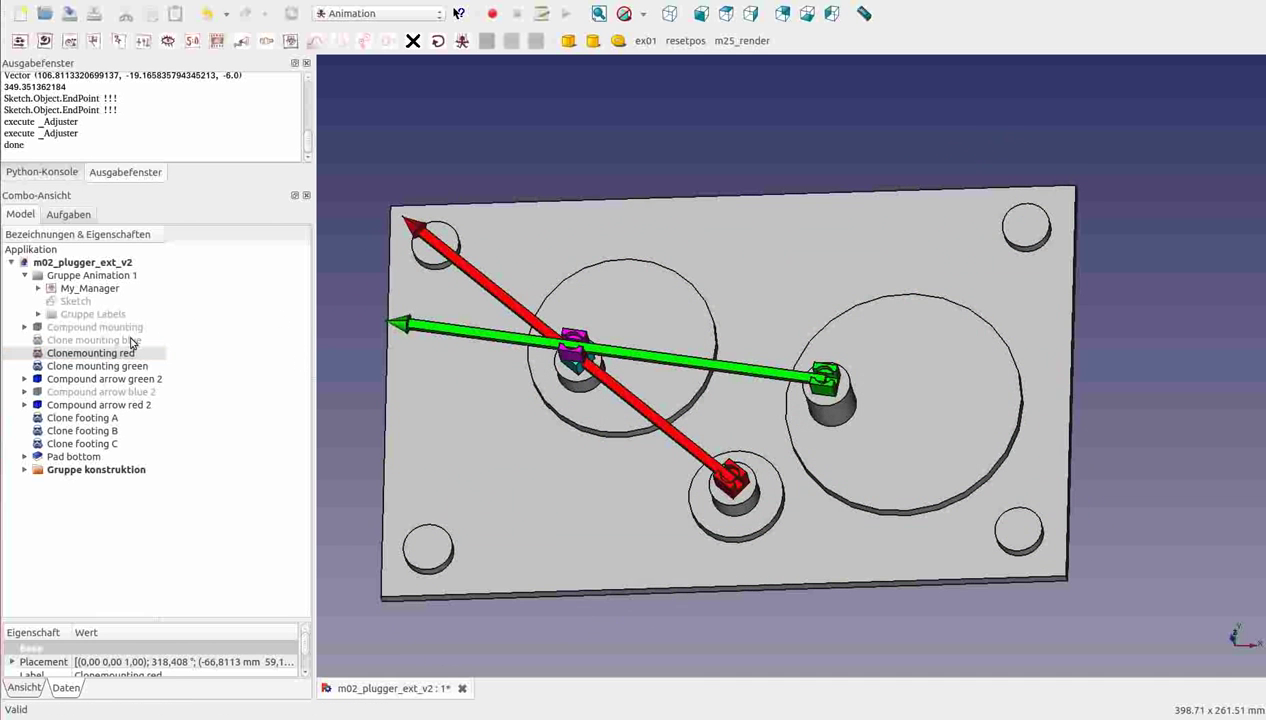
- Make Compound mounting and Compound arrow blue 2 visible again
left_click(131, 341)
scroll(648, 497, "up", 5)
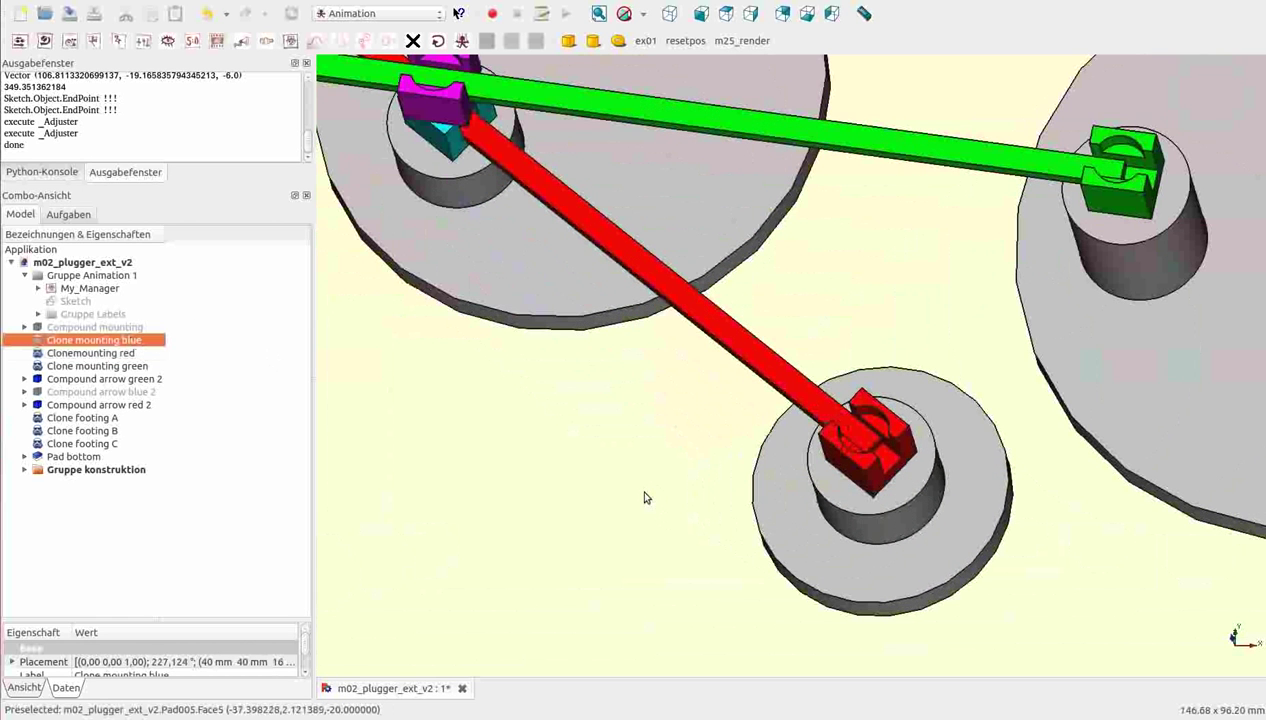
middle_click_drag(680, 517, 623, 464)
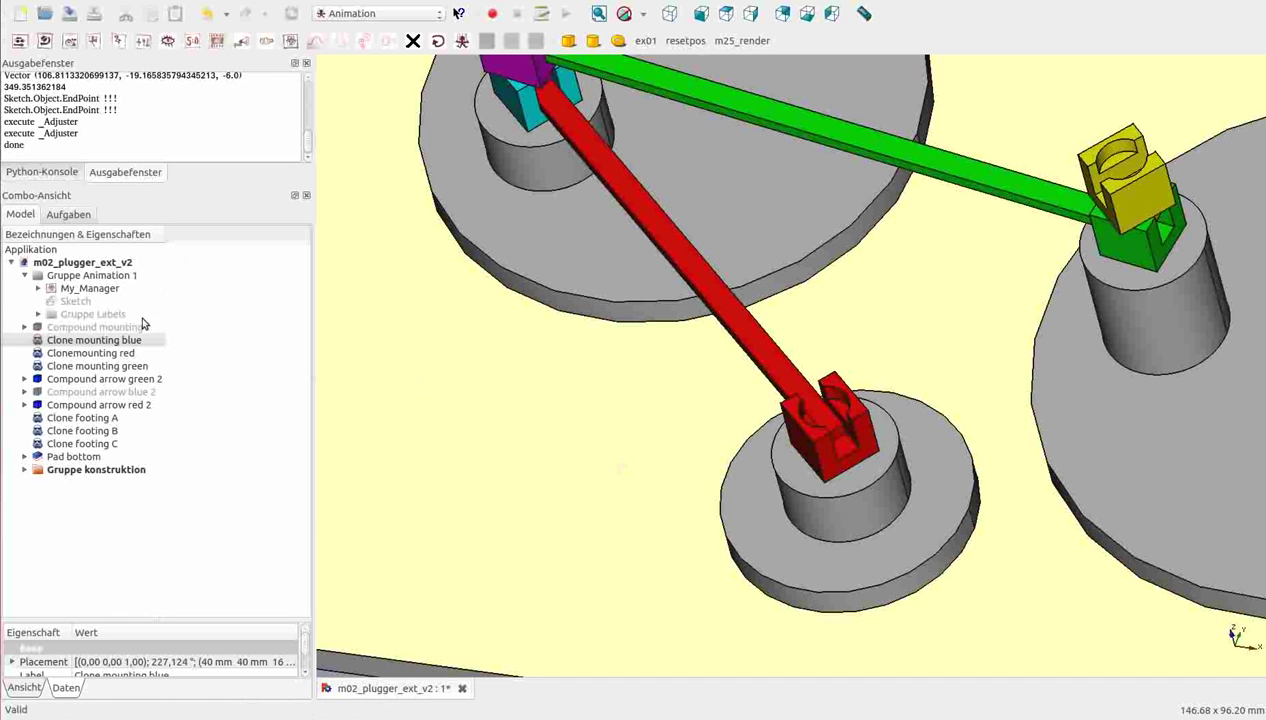
left_click(115, 327)
key("space")
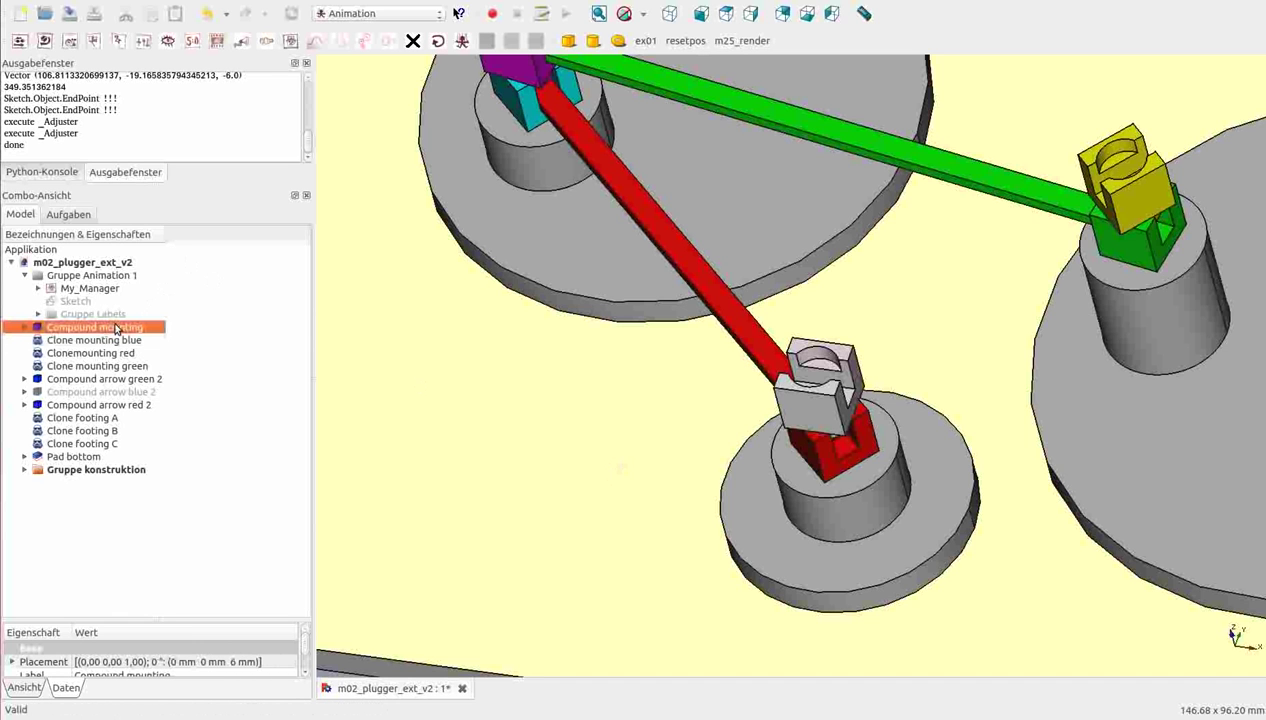
left_click(116, 392)
key("space")
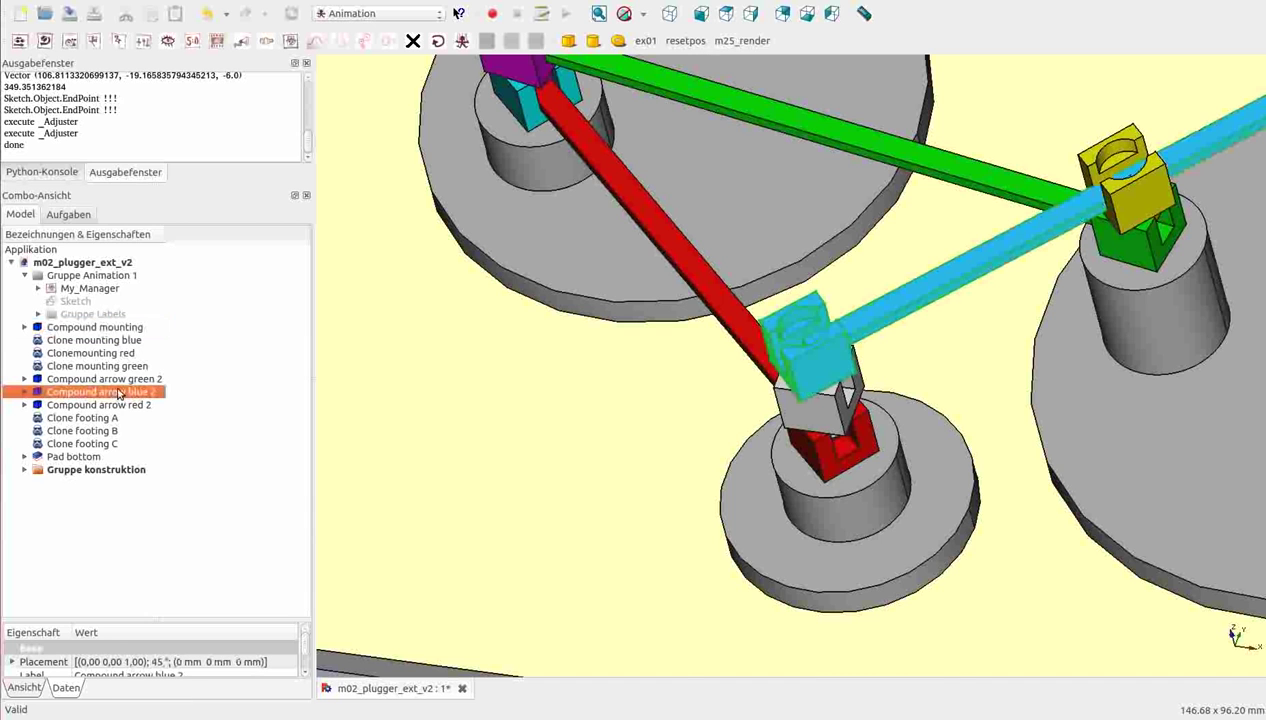
- Orbit to look down onto the plate and select Compound arrow green 2
left_click(424, 377)
mouse_move(472, 377)
middle_mouse_down()
mouse_move(630, 430)
mouse_move(890, 438)
mouse_move(942, 458)
middle_mouse_up()
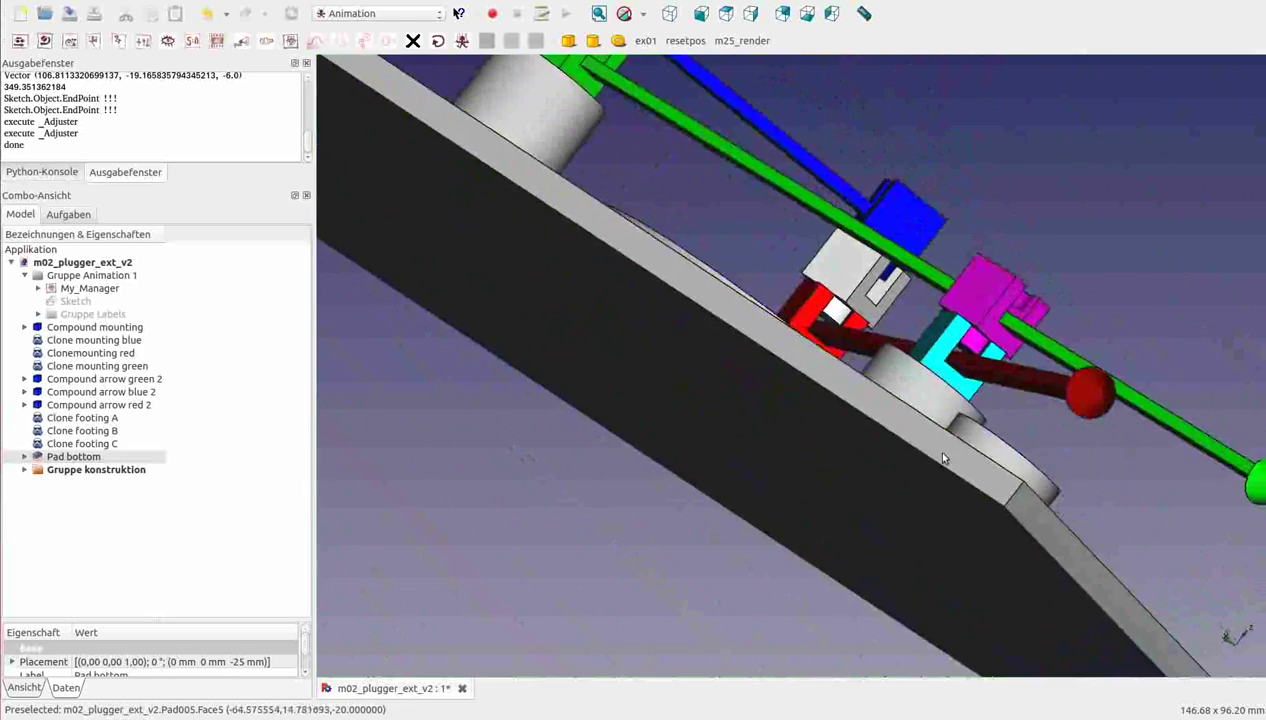
mouse_move(503, 187)
middle_mouse_down()
mouse_move(623, 278)
mouse_move(605, 274)
mouse_move(590, 193)
middle_mouse_up()
left_click(600, 205)
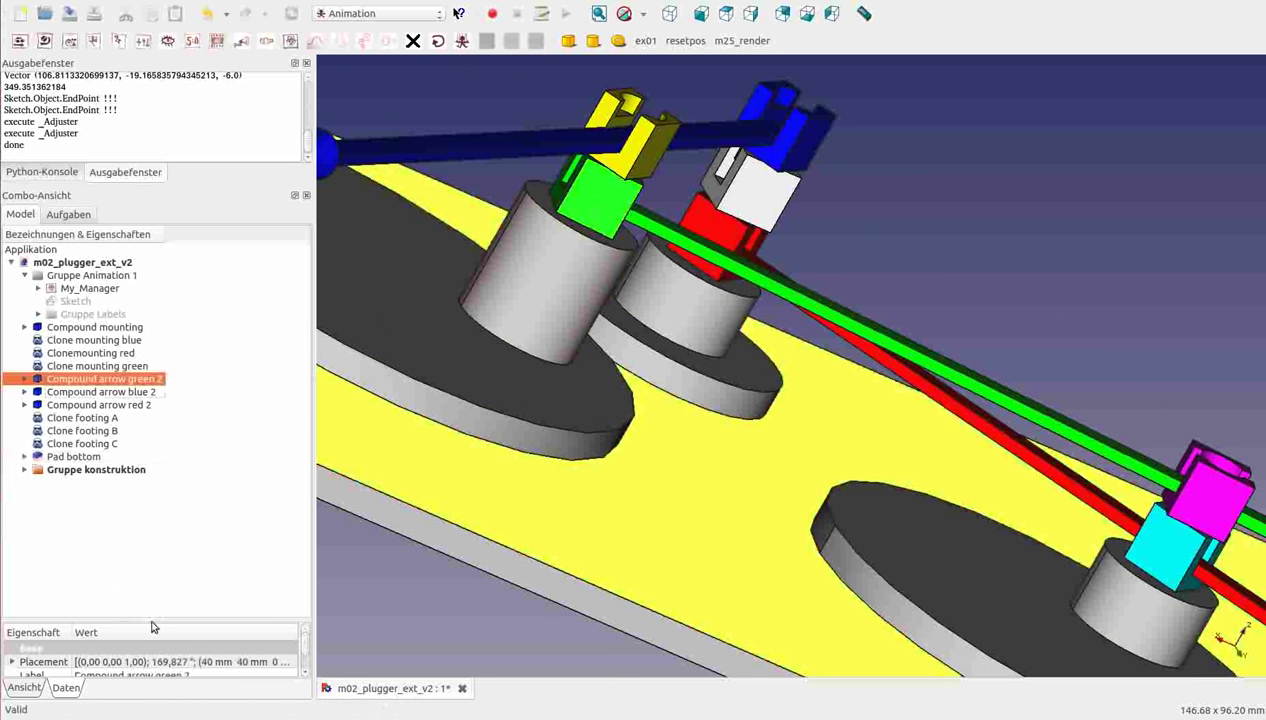
- Set the green arrow's Transparency to 80 in its Ansicht properties
left_click_drag(151, 620, 150, 458)
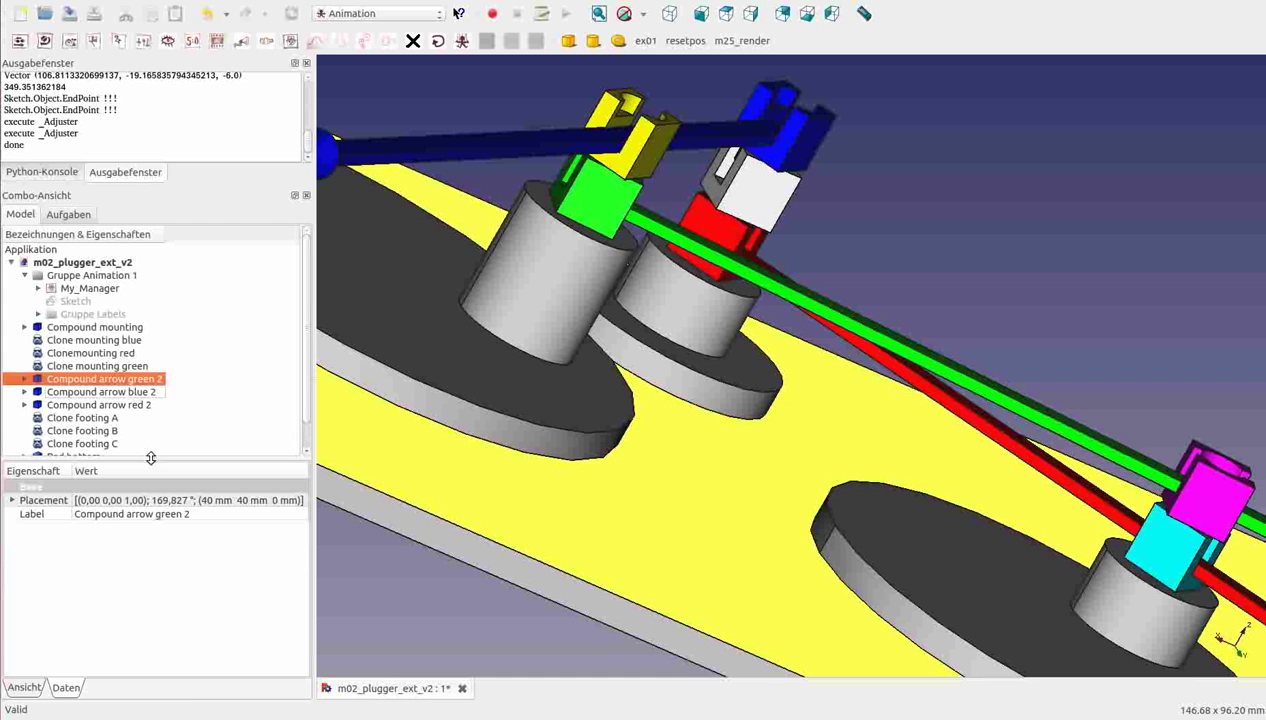
left_click(28, 689)
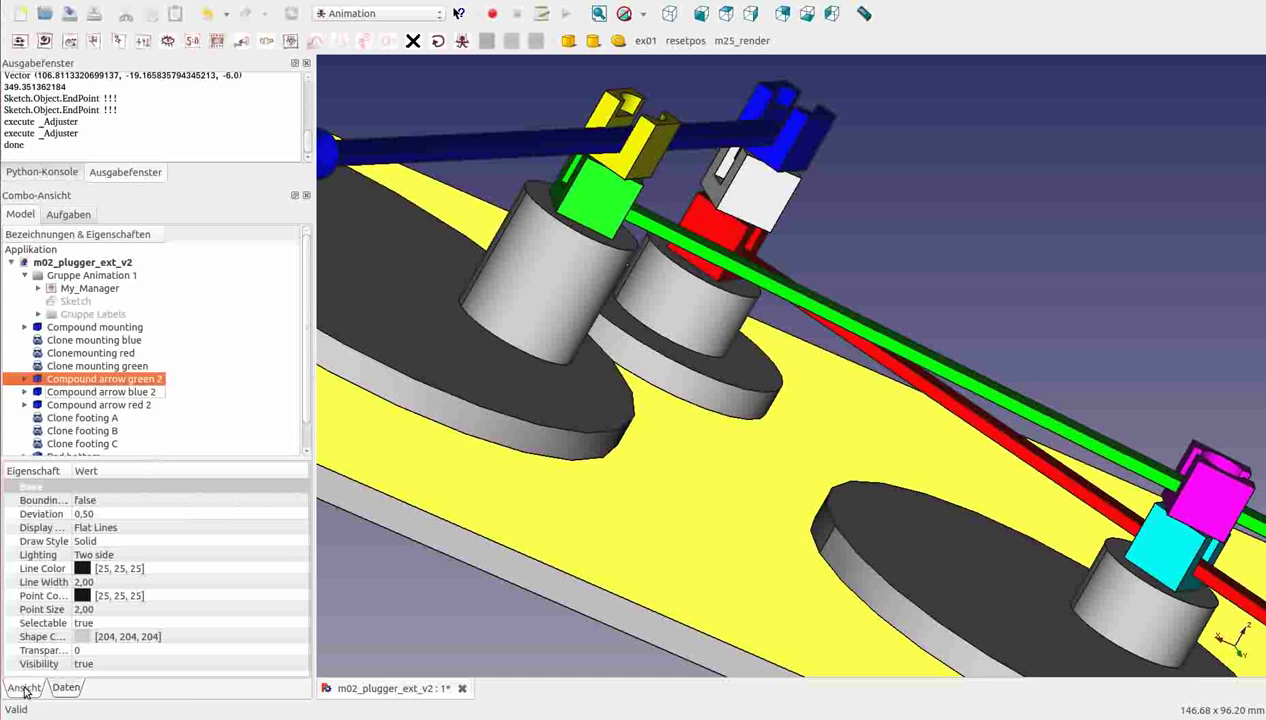
left_click(113, 649)
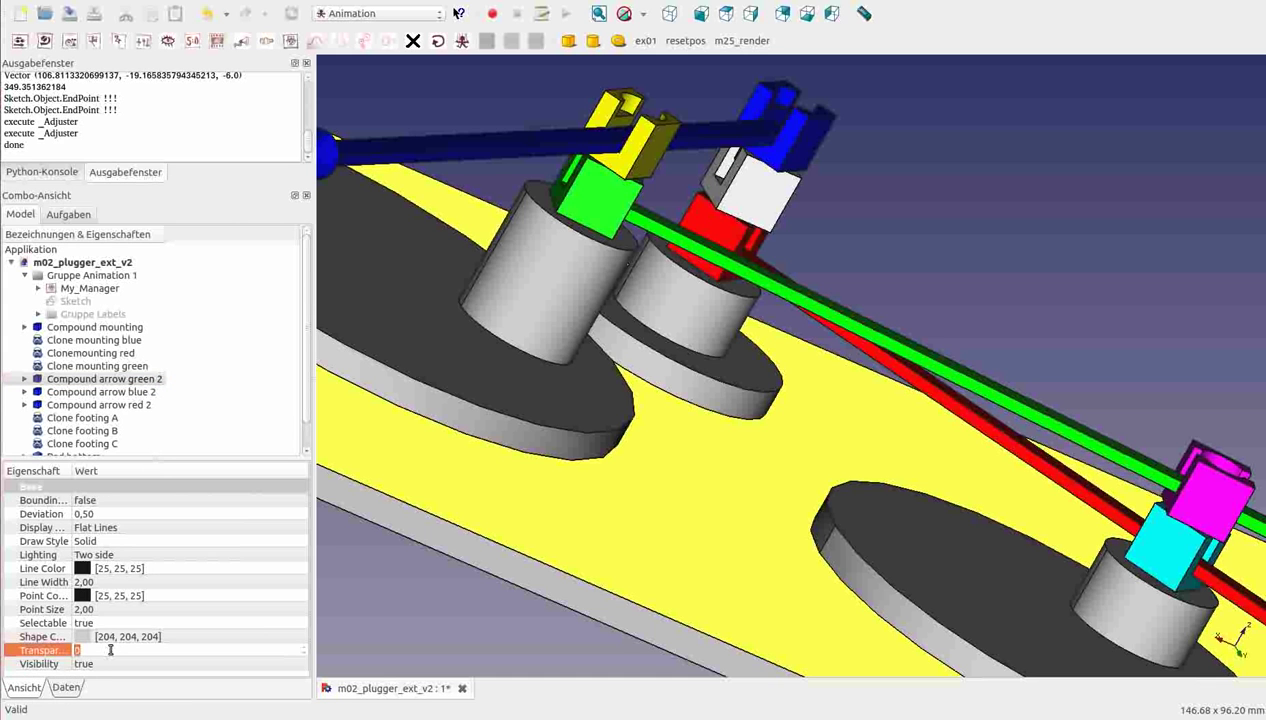
type("80")
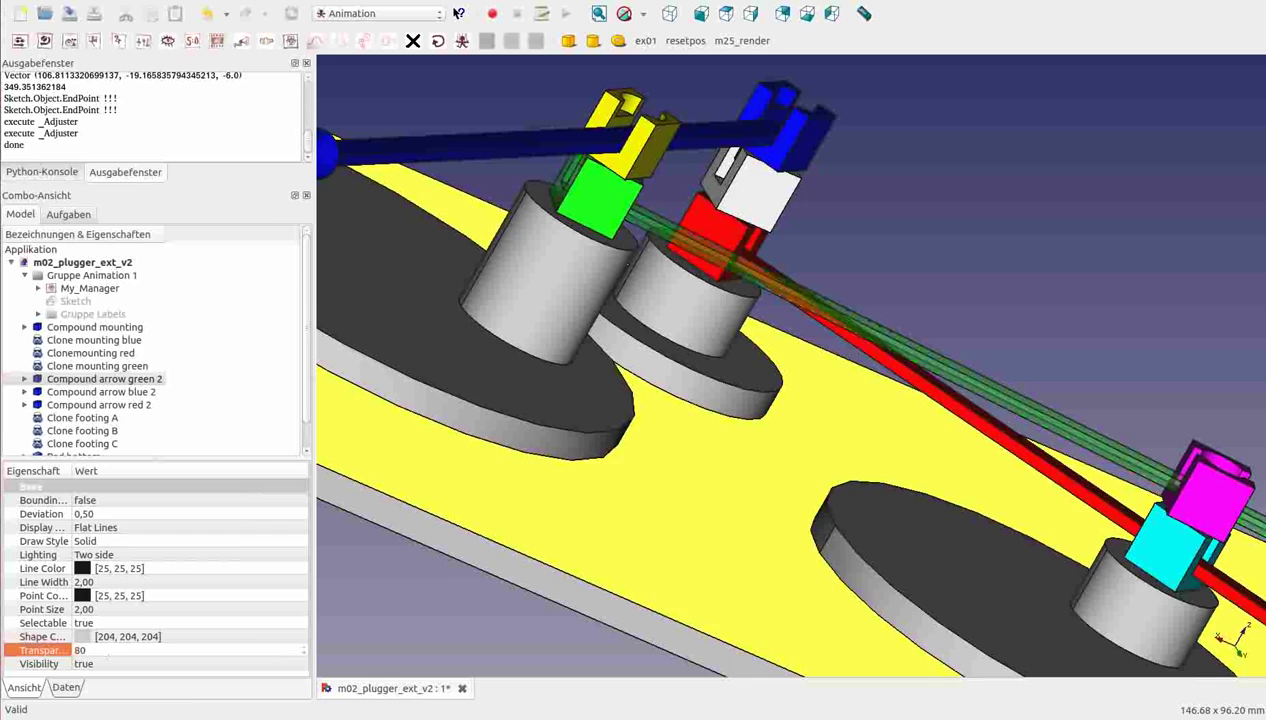
- Orbit around the see-through green arrow, inspecting Clone footing B and Clonemounting red
middle_click_drag(560, 514, 490, 435)
mouse_move(548, 423)
middle_mouse_down()
mouse_move(866, 502)
mouse_move(900, 525)
mouse_move(830, 468)
mouse_move(786, 489)
middle_mouse_up()
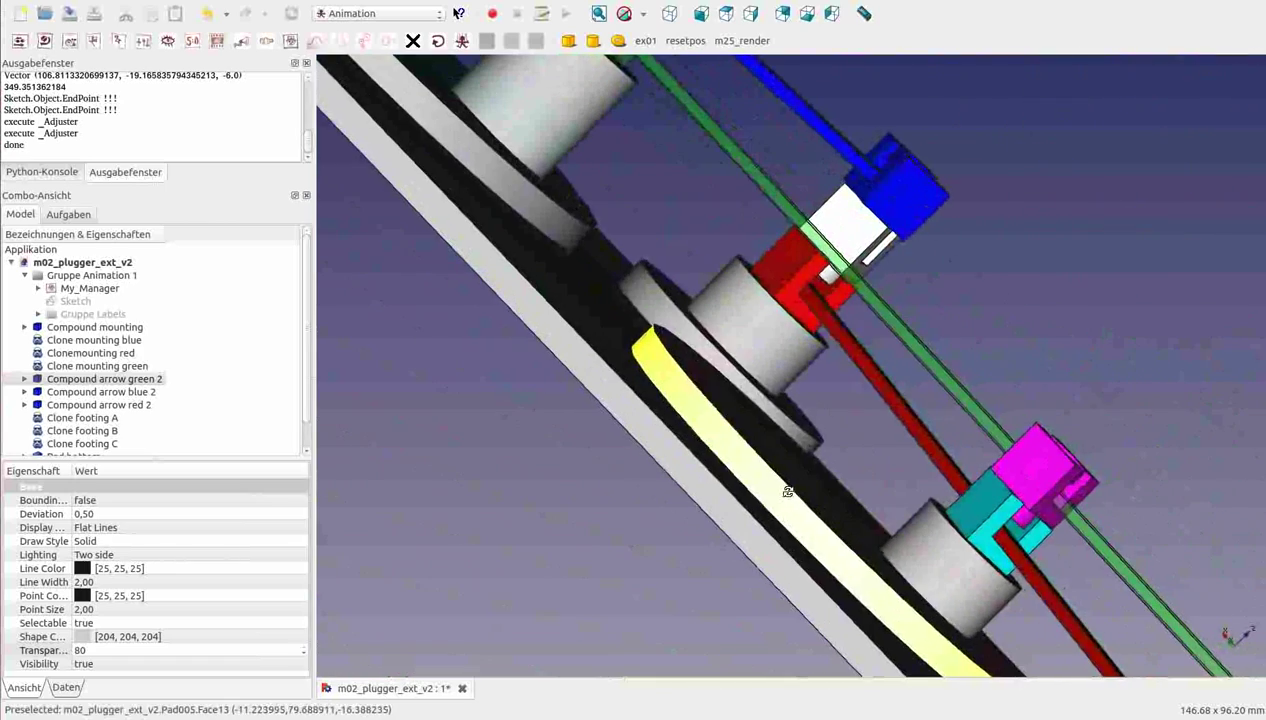
left_click(933, 541)
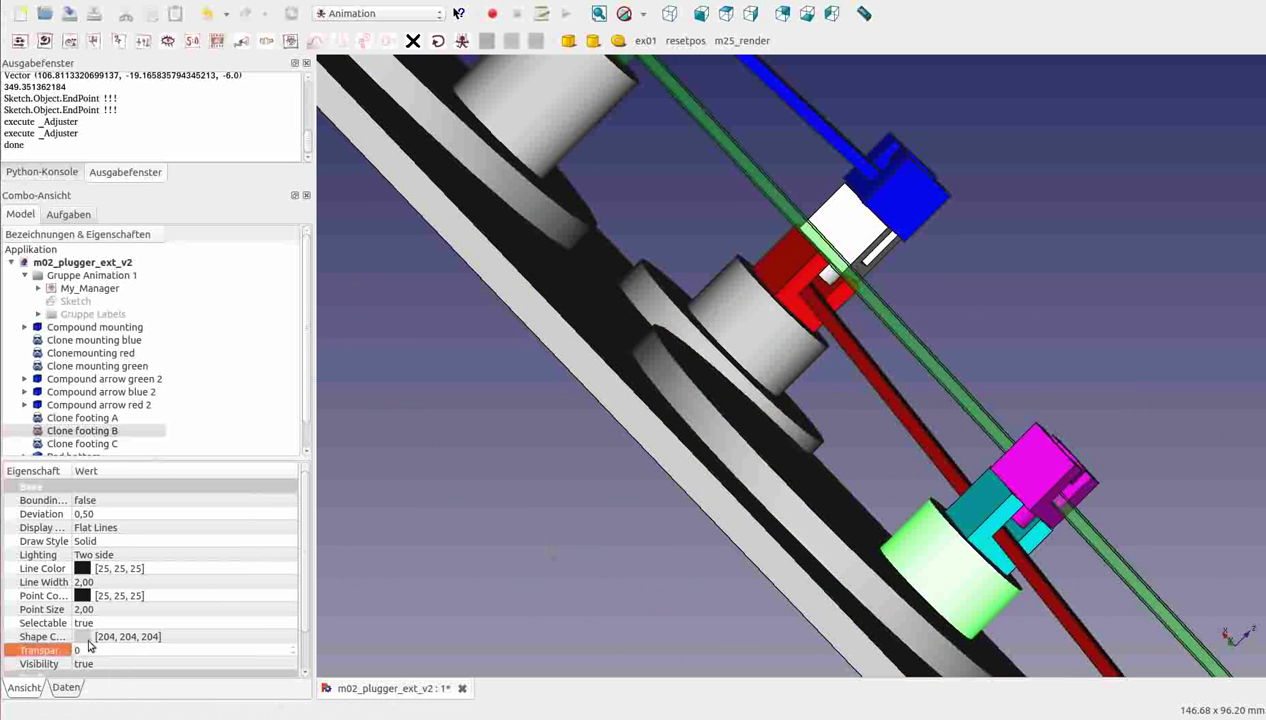
left_click(563, 571)
mouse_move(565, 574)
middle_mouse_down()
mouse_move(681, 571)
mouse_move(729, 602)
mouse_move(740, 628)
mouse_move(668, 637)
mouse_move(667, 604)
mouse_move(669, 619)
middle_mouse_up()
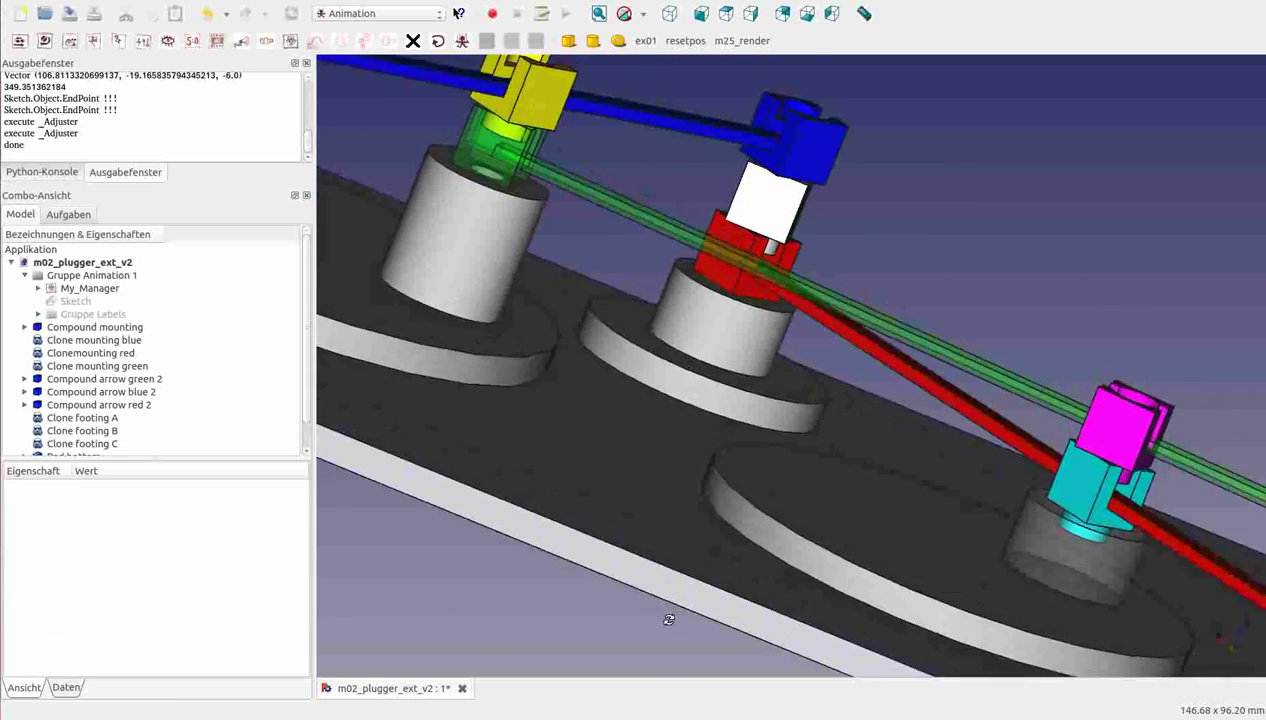
left_click(1070, 482)
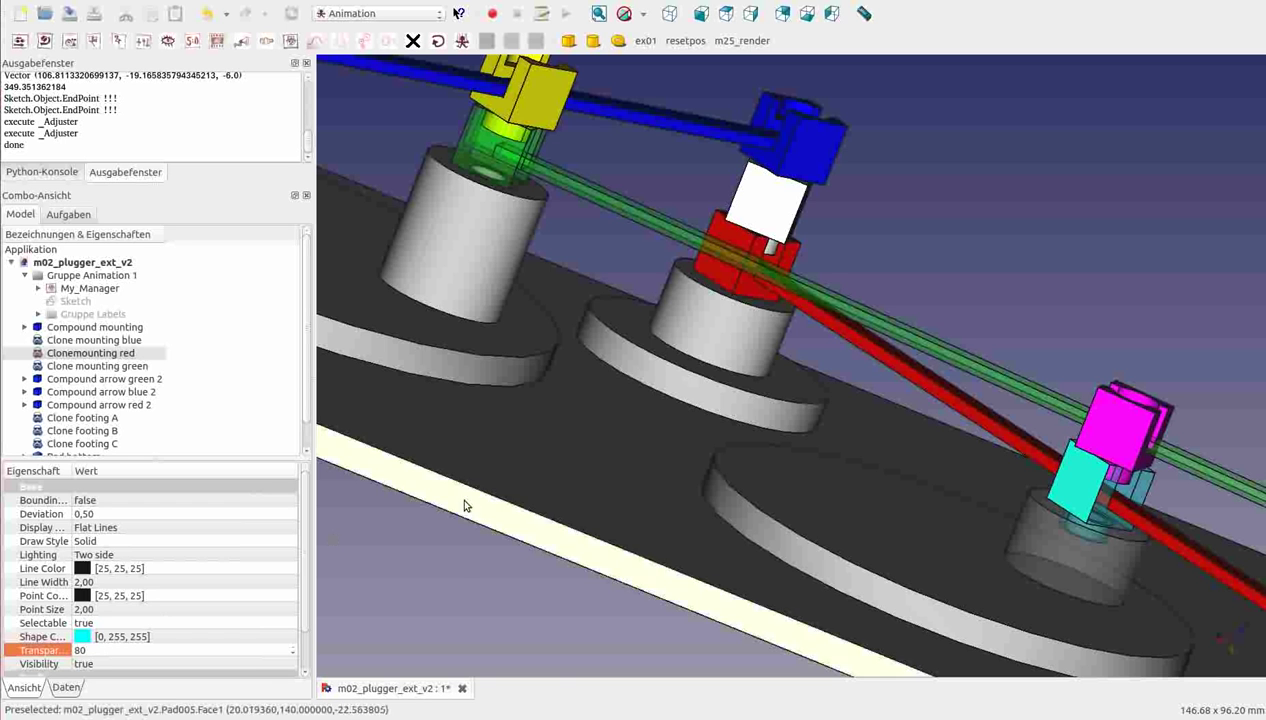
left_click(461, 582)
- Orbit to a closer top-down view of the plate and select My_Manager
middle_click_drag(517, 602, 704, 639)
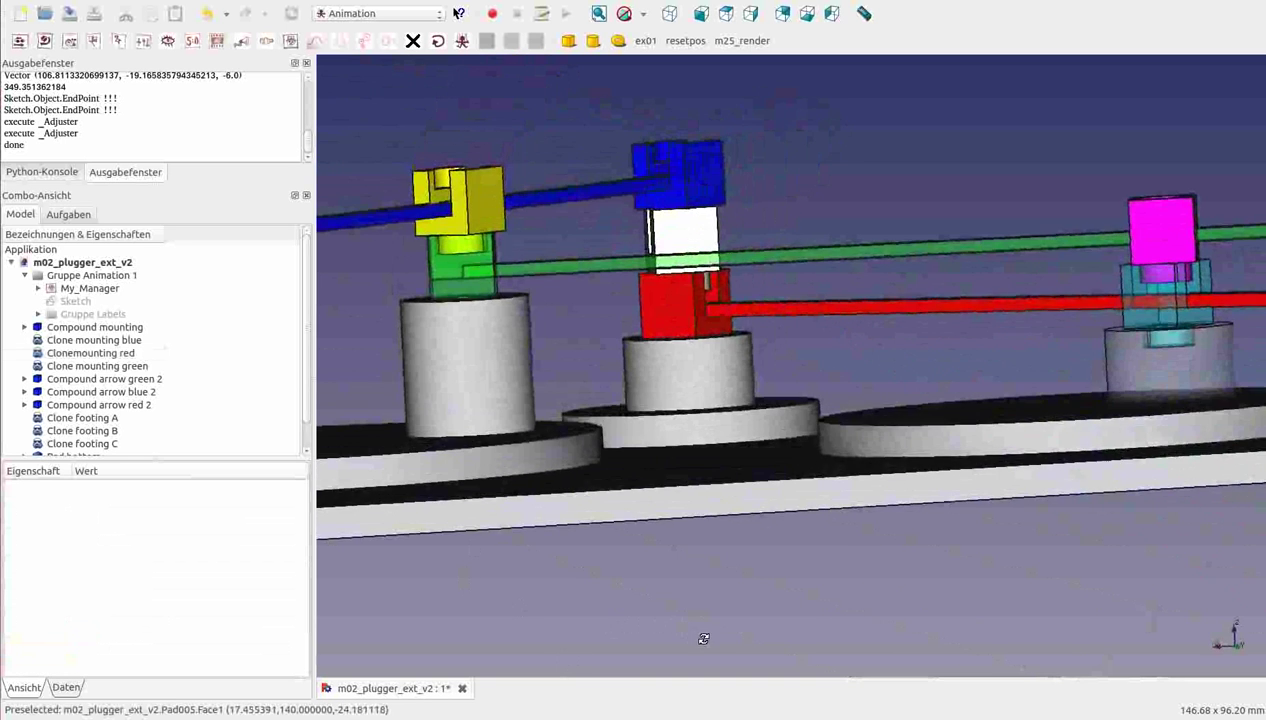
scroll(890, 557, "down", 2)
mouse_move(890, 557)
middle_mouse_down()
mouse_move(919, 617)
mouse_move(812, 424)
mouse_move(820, 452)
middle_mouse_up()
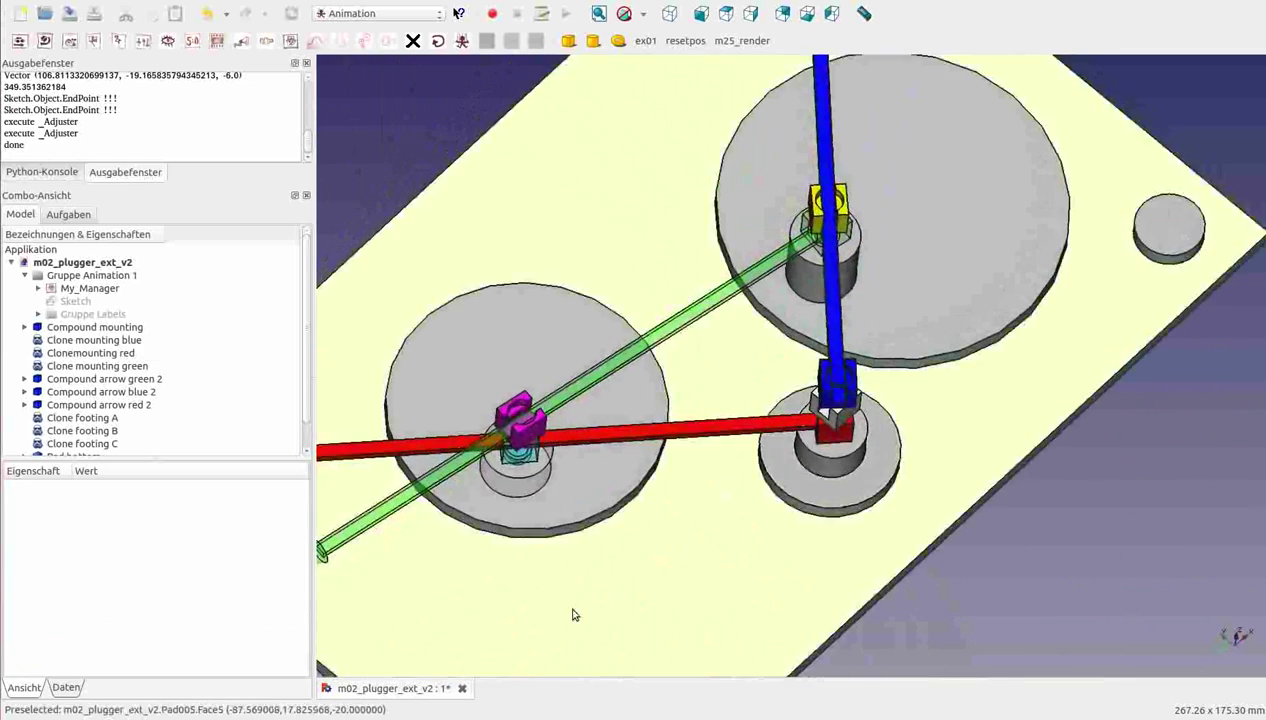
mouse_move(576, 613)
middle_mouse_down()
mouse_move(540, 541)
mouse_move(510, 542)
middle_mouse_up()
mouse_move(668, 499)
middle_mouse_down()
mouse_move(732, 573)
mouse_move(640, 641)
middle_mouse_up()
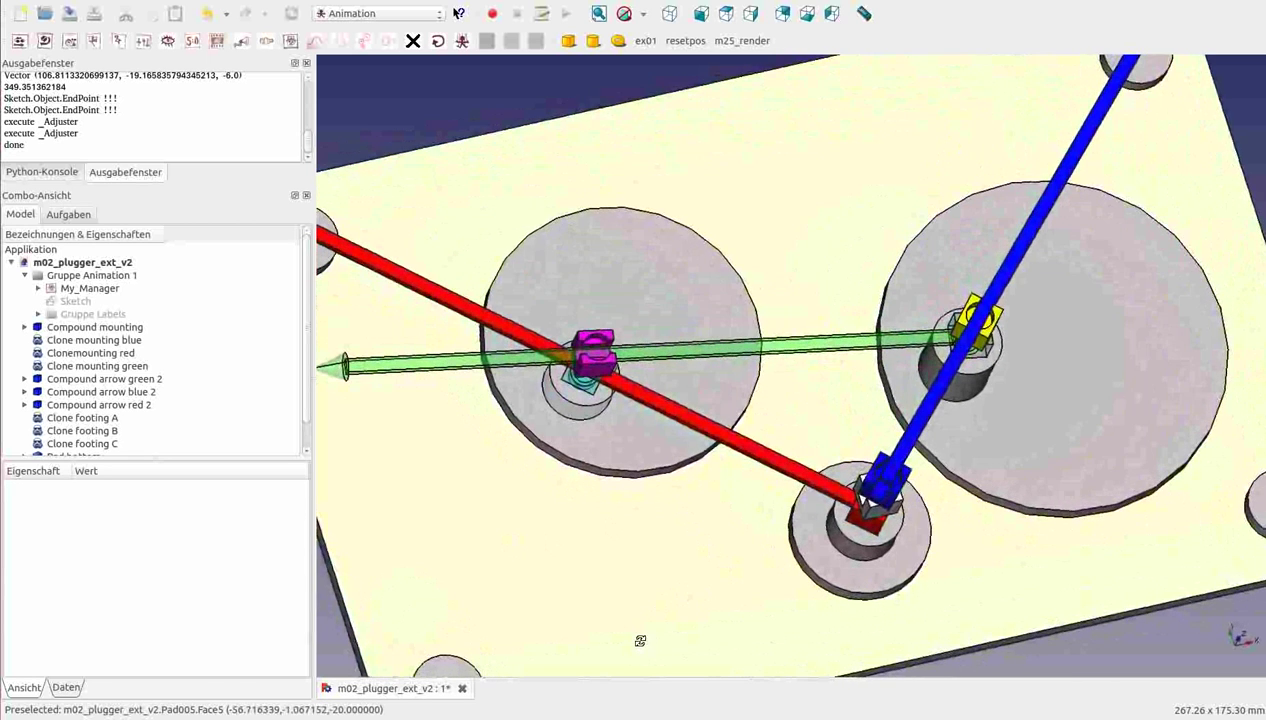
scroll(160, 433, "down", 1)
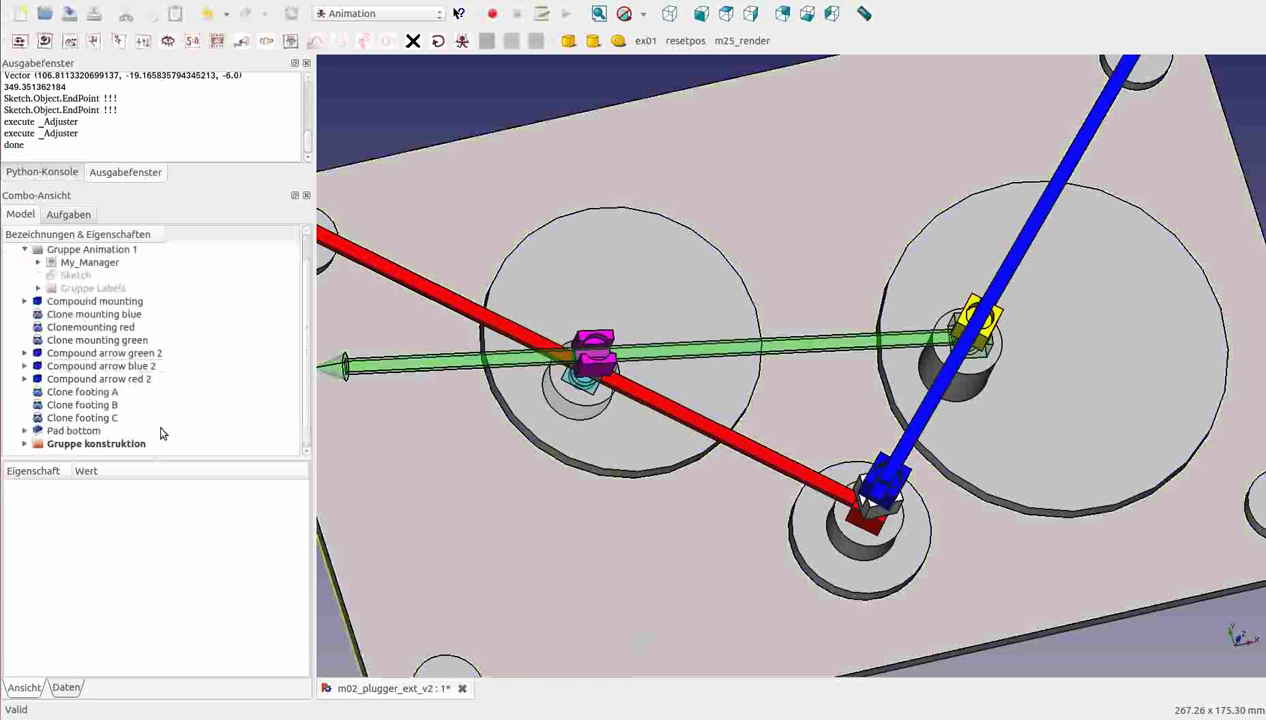
left_click(92, 263)
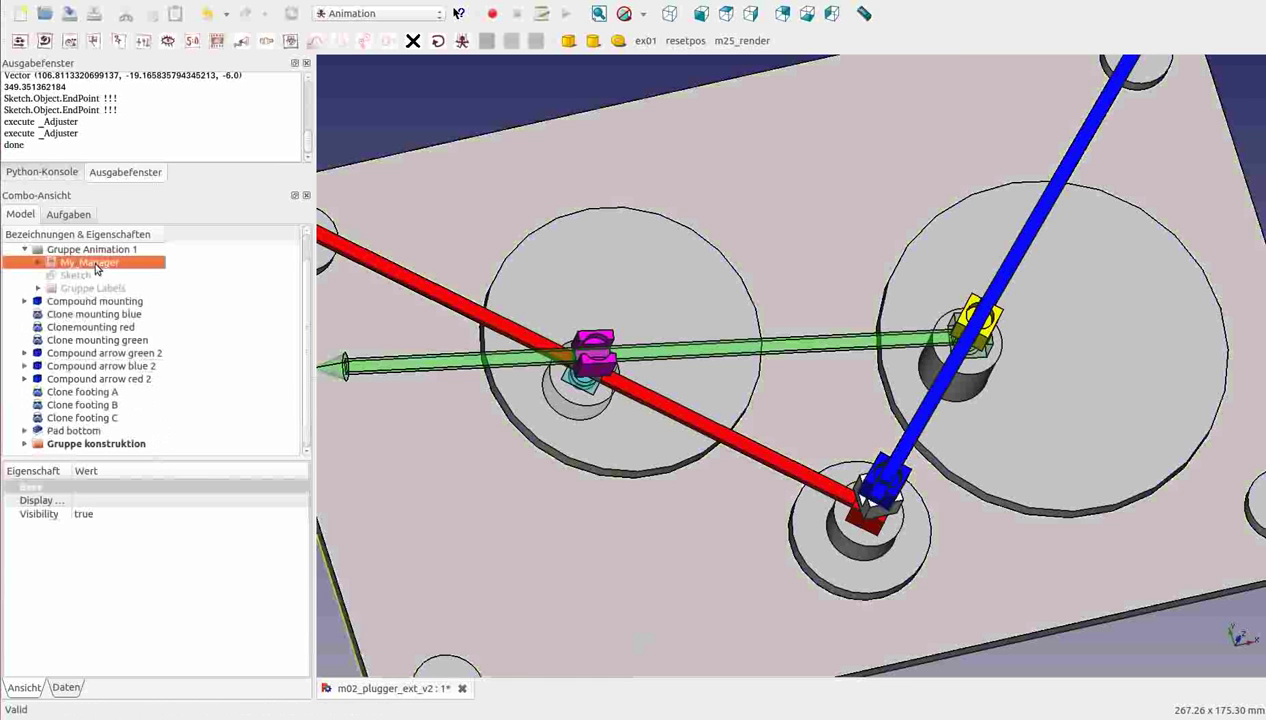
- Run the My_Manager animation and tilt the view to watch it in perspective
double_click(94, 264)
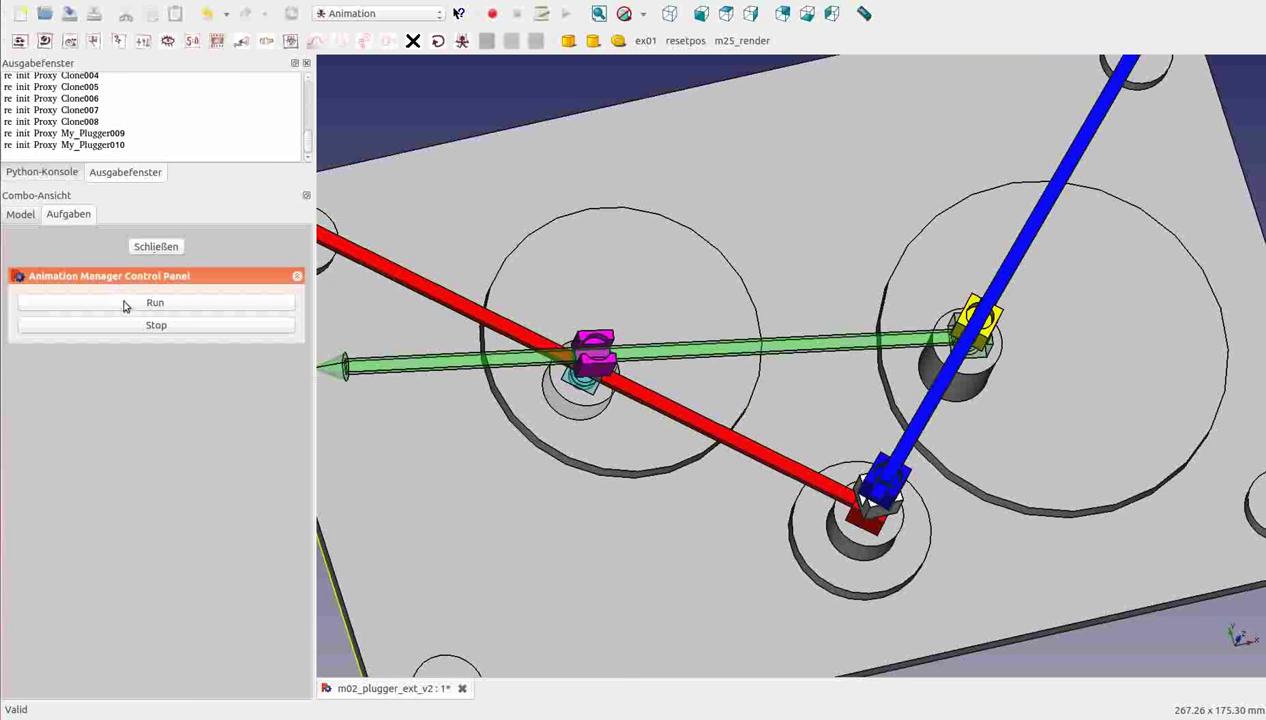
left_click(124, 304)
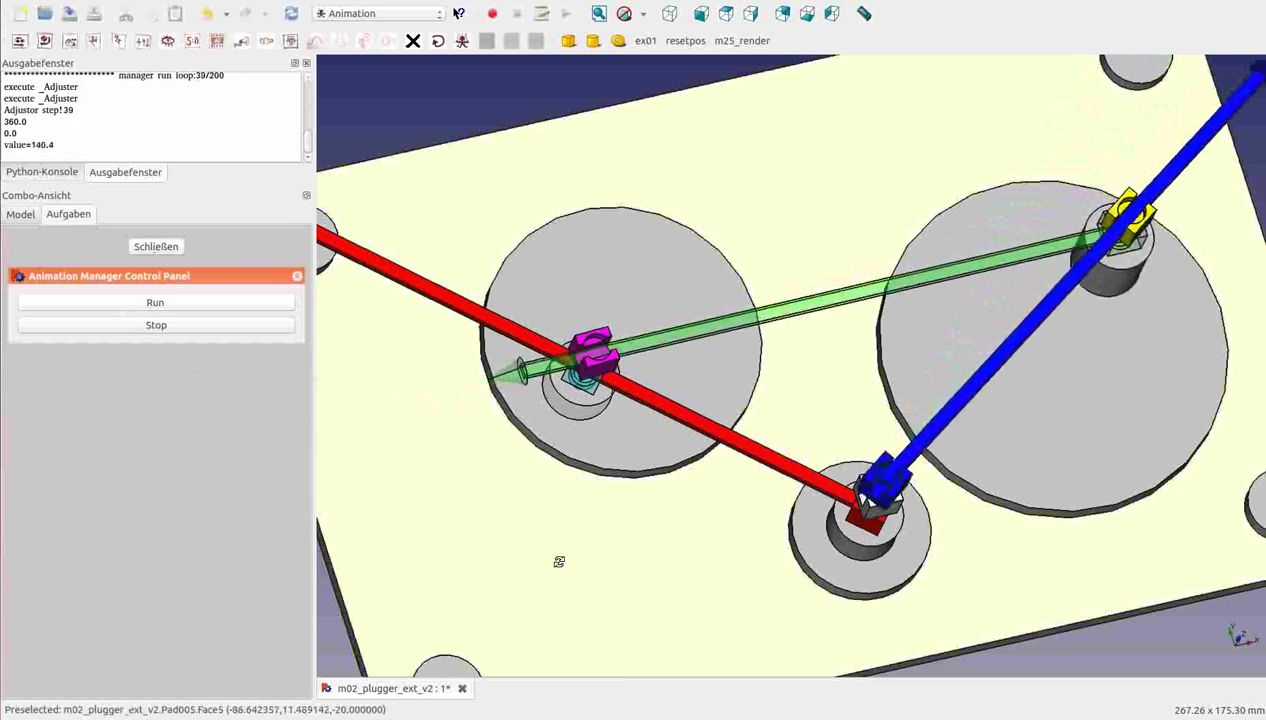
mouse_move(559, 562)
middle_mouse_down()
mouse_move(545, 511)
mouse_move(554, 480)
mouse_move(582, 476)
middle_mouse_up()
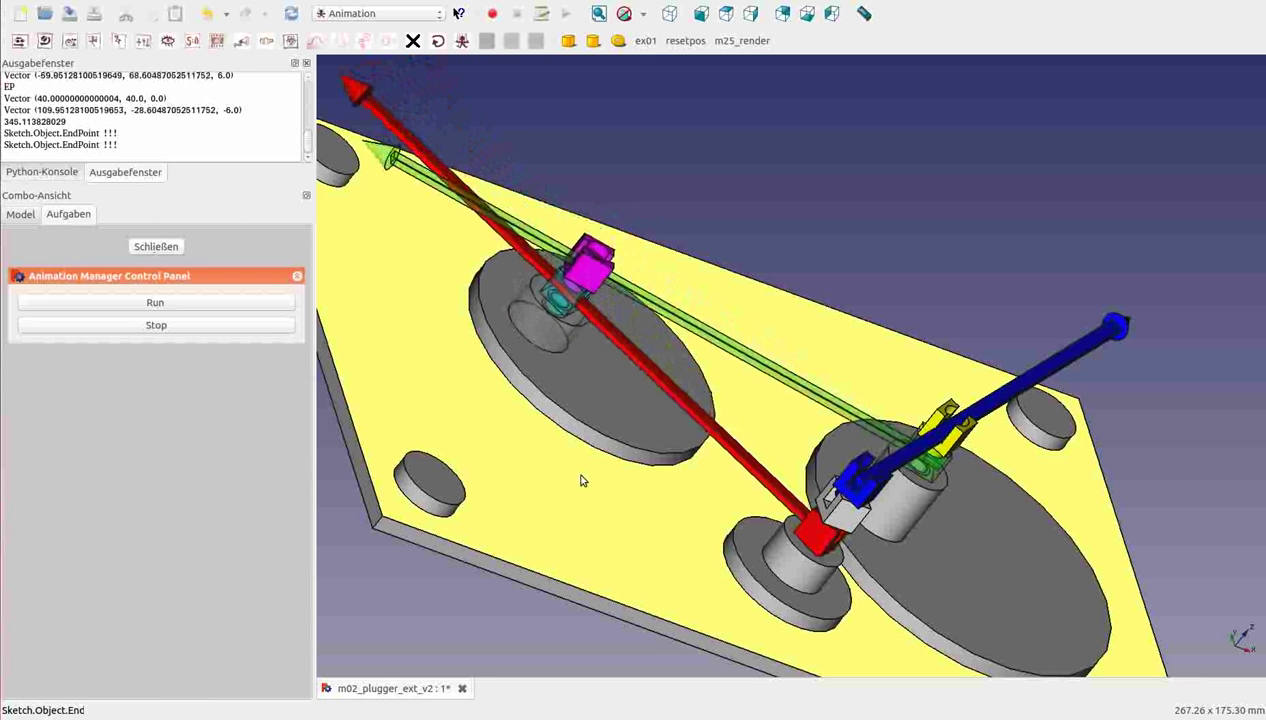
- Set Compound arrow blue 2's Transparency to 80
mouse_move(968, 598)
middle_mouse_down()
mouse_move(927, 511)
mouse_move(531, 584)
middle_mouse_up()
scroll(927, 516, "up", 3)
scroll(531, 584, "up", 2)
scroll(531, 584, "down", 2)
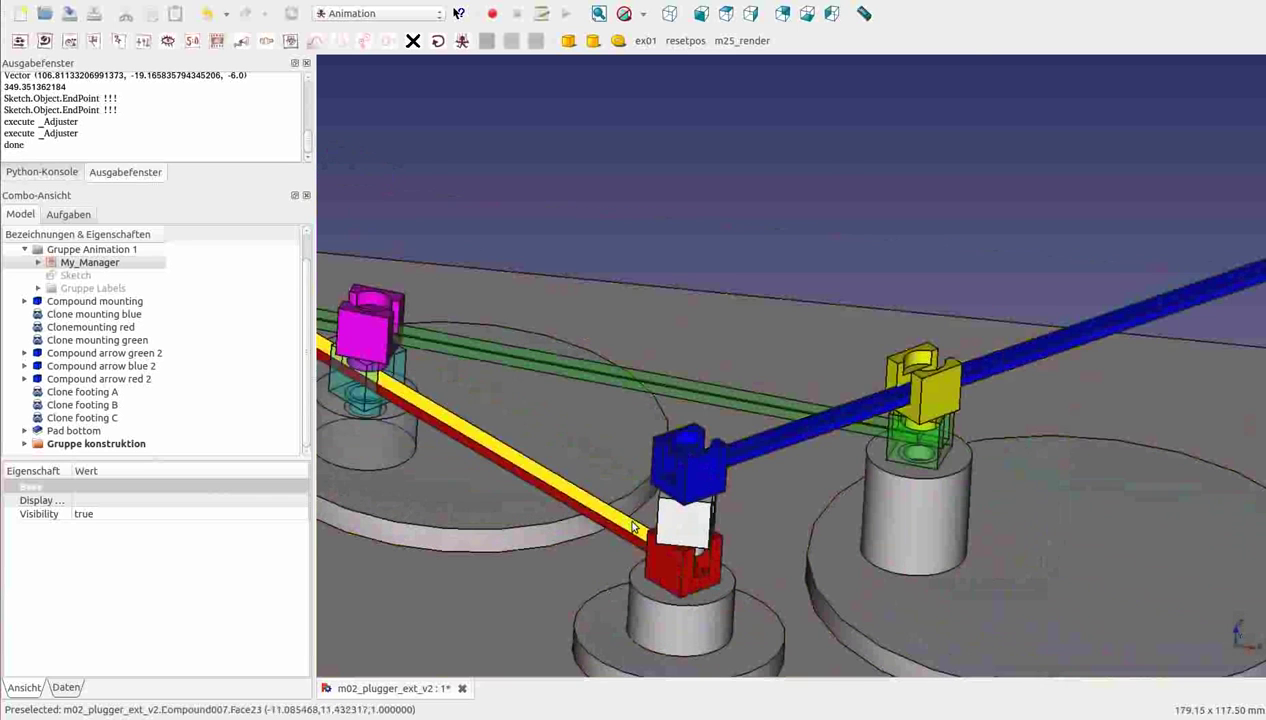
left_click(686, 517)
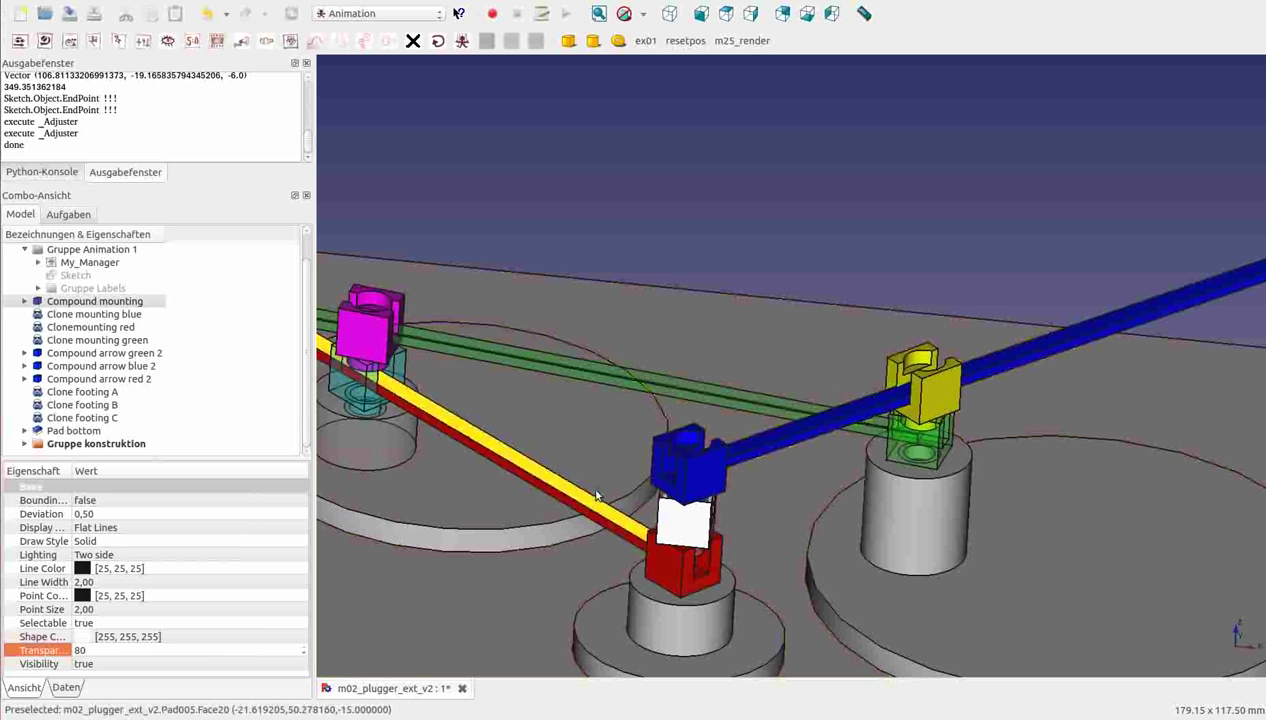
left_click(705, 472)
left_click(205, 649)
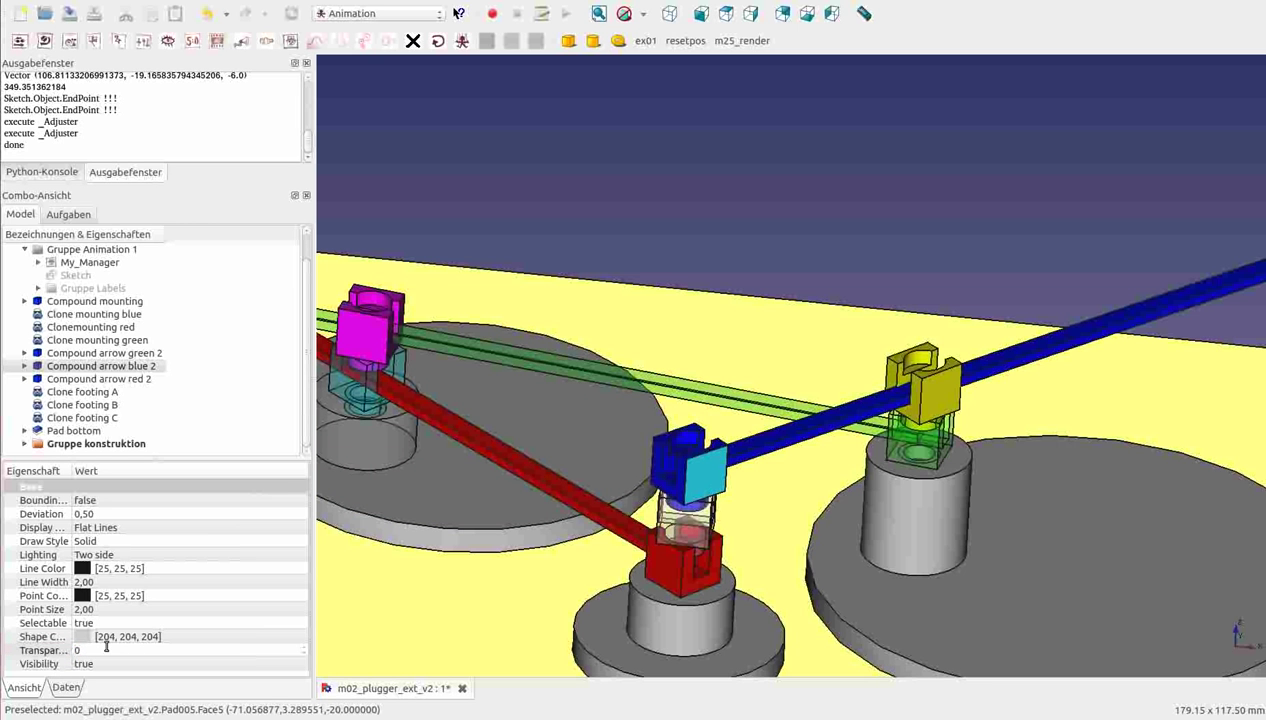
type("80")
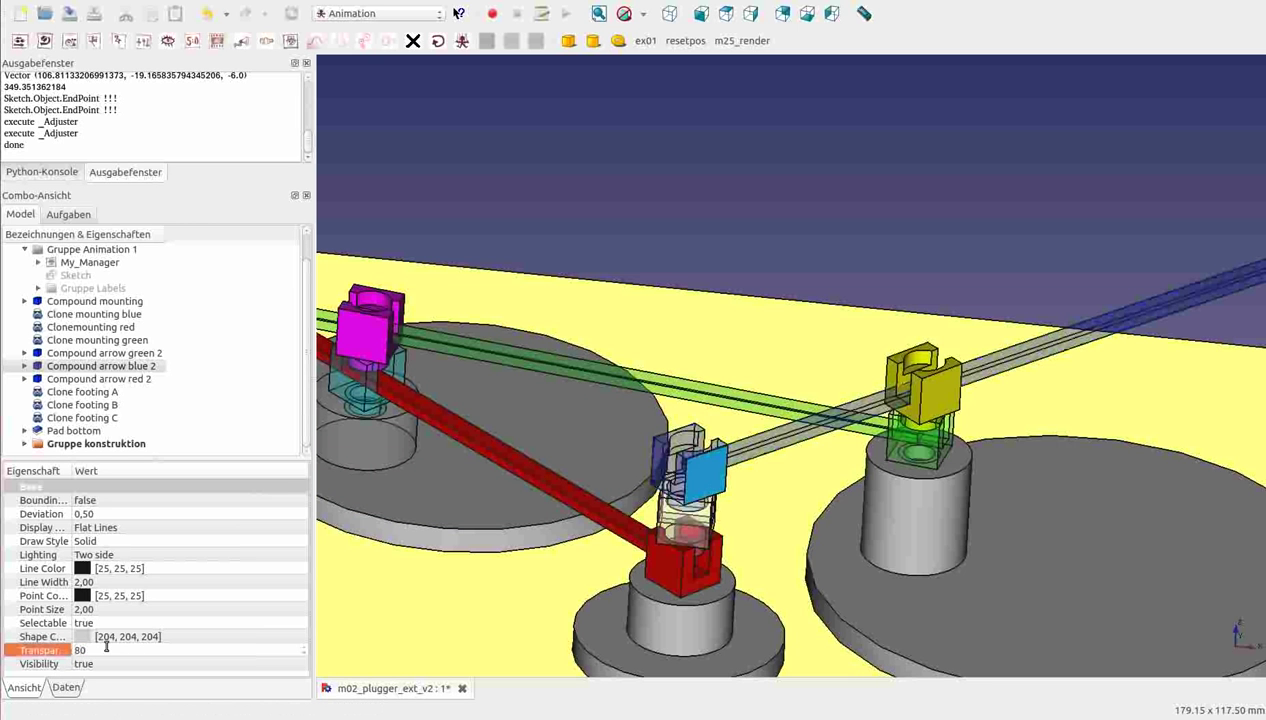
- Inspect the red arrow, footing C and base plate from a lower, tilted angle
left_click(672, 580)
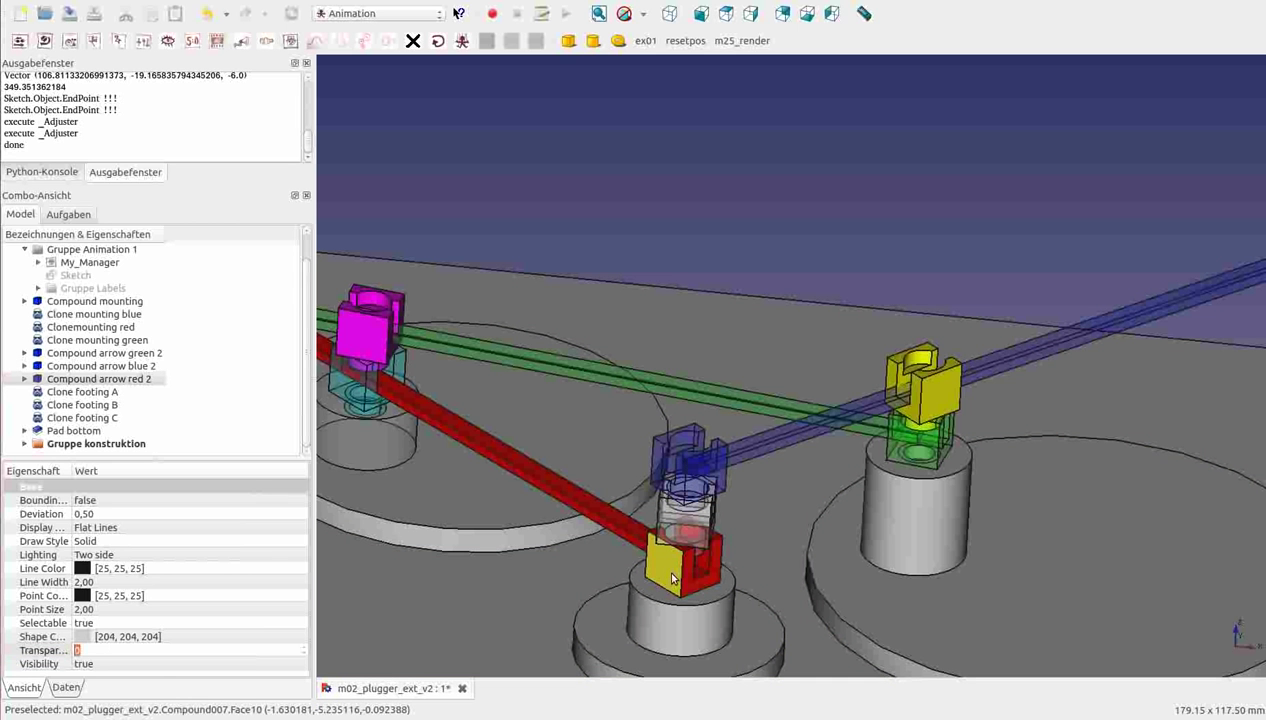
left_click(686, 632)
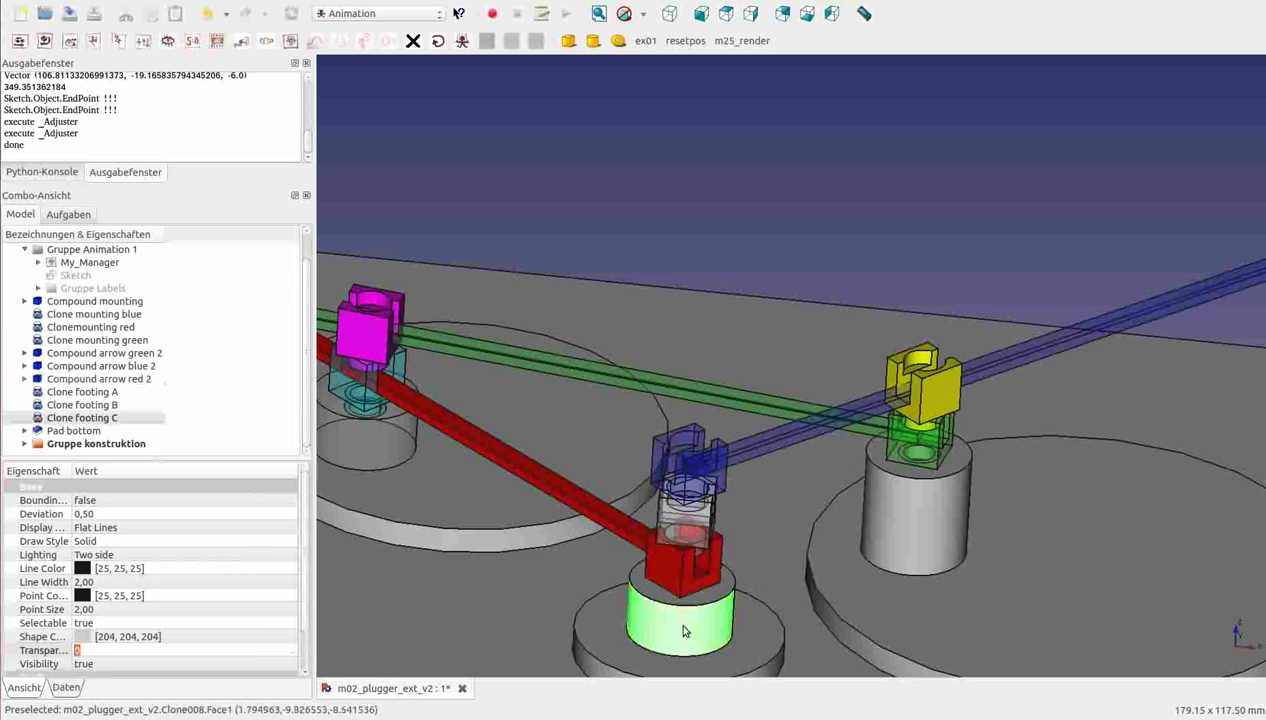
type("80")
left_click(399, 619)
middle_click_drag(399, 619, 477, 537)
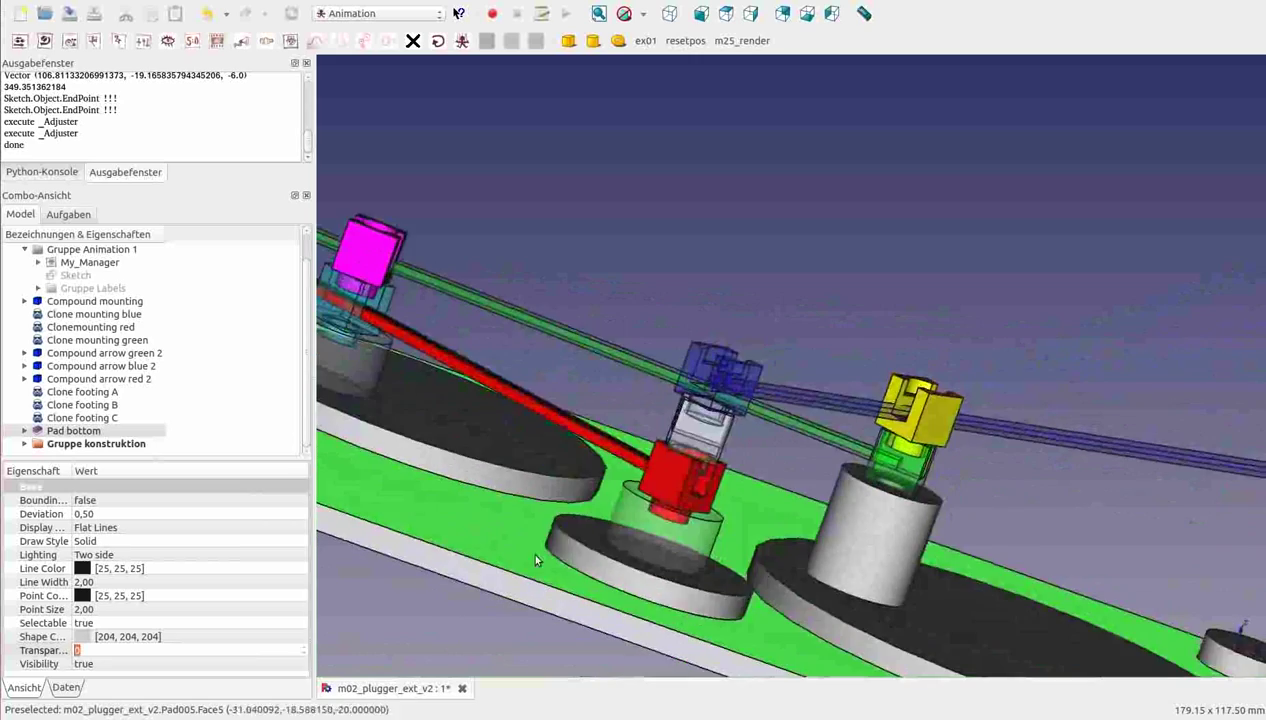
mouse_move(785, 453)
middle_mouse_down()
mouse_move(733, 491)
mouse_move(1073, 480)
mouse_move(909, 487)
middle_mouse_up()
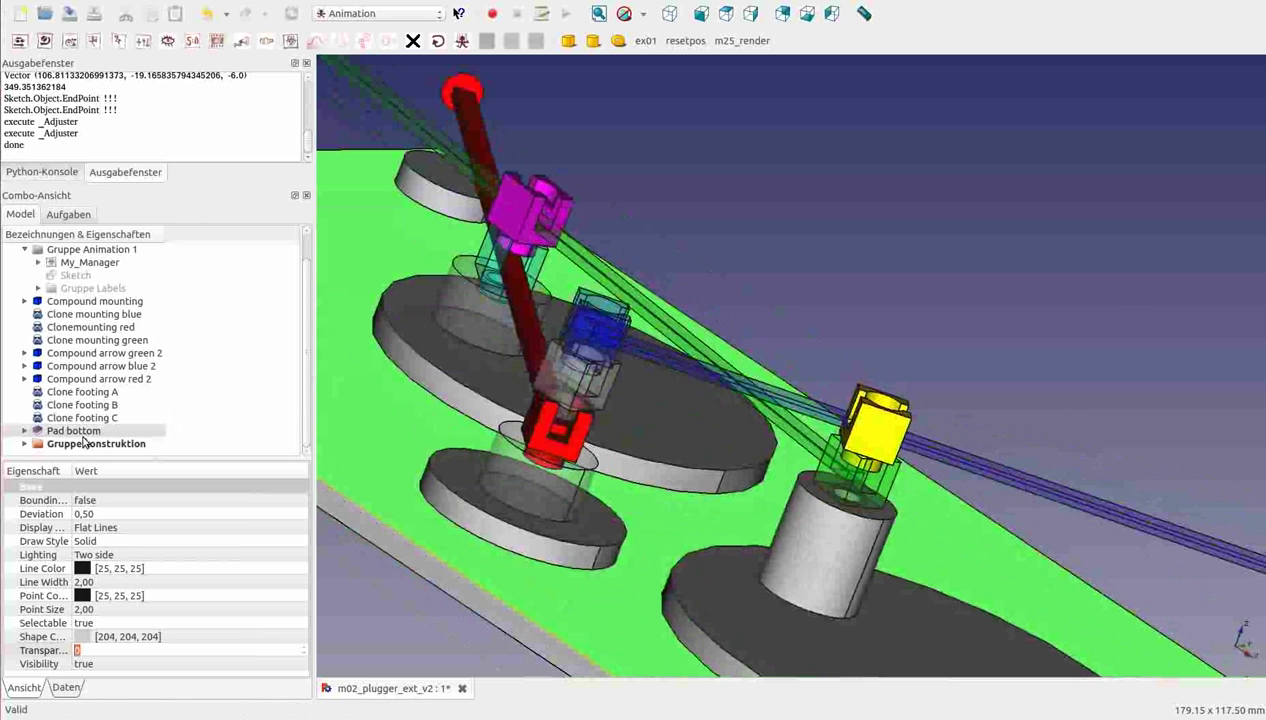
- Hide Pad bottom, then run the My_Manager linkage animation once from its control panel
key("space")
middle_click_drag(331, 466, 476, 530)
scroll(476, 530, "up", 1)
scroll(474, 534, "up", 1)
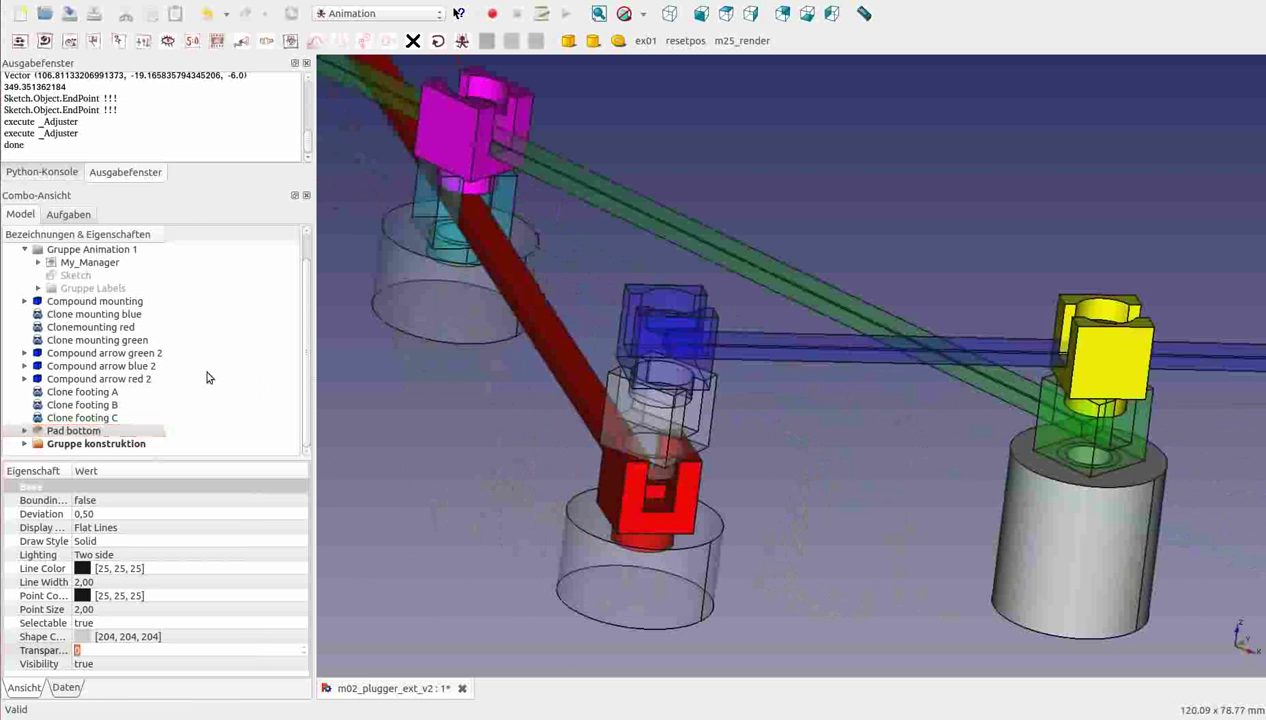
double_click(74, 263)
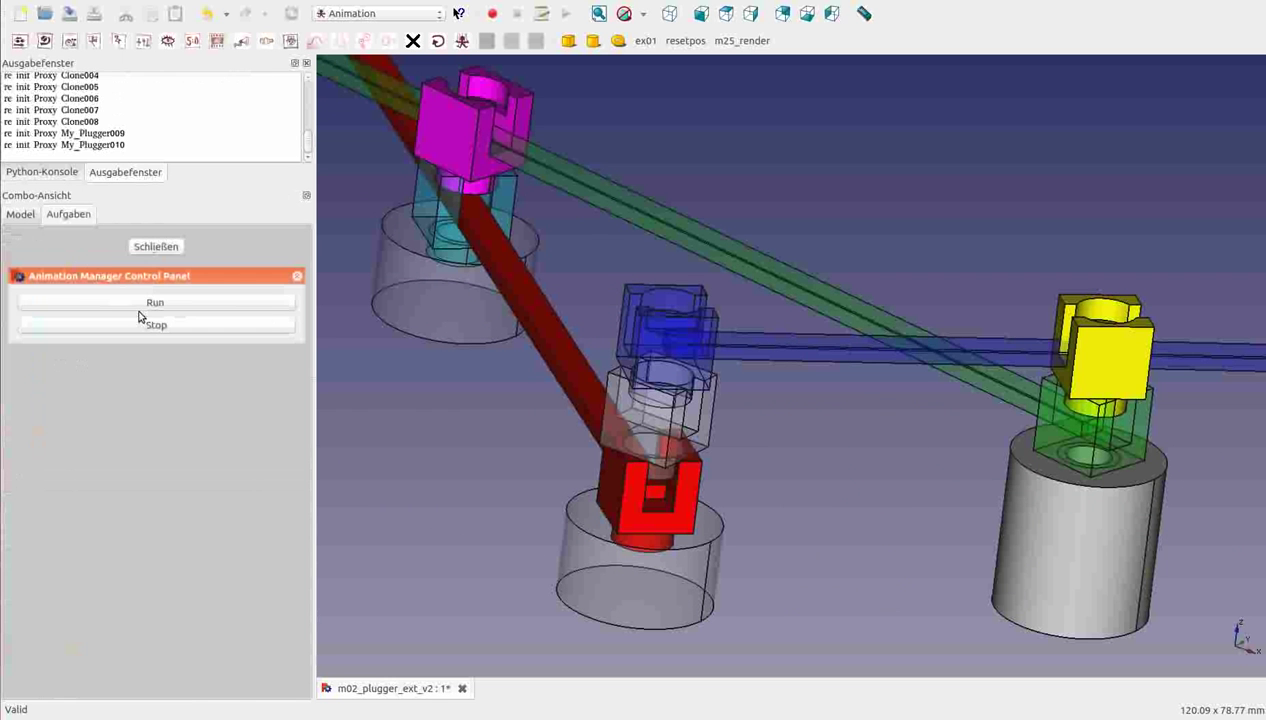
left_click(139, 305)
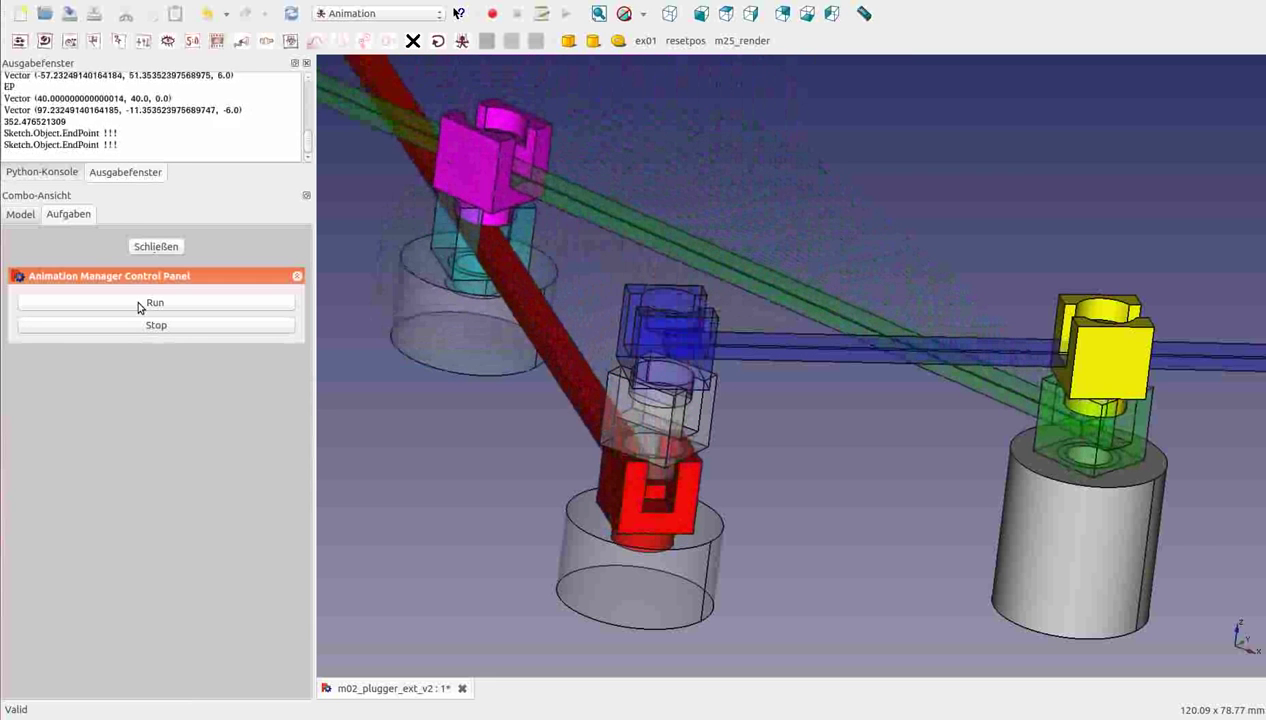
- Expand My_Manager in an enlarged tree to list its Tranquillizer, Adjusters, Pluggers and Photographer
middle_click_drag(456, 566, 668, 484)
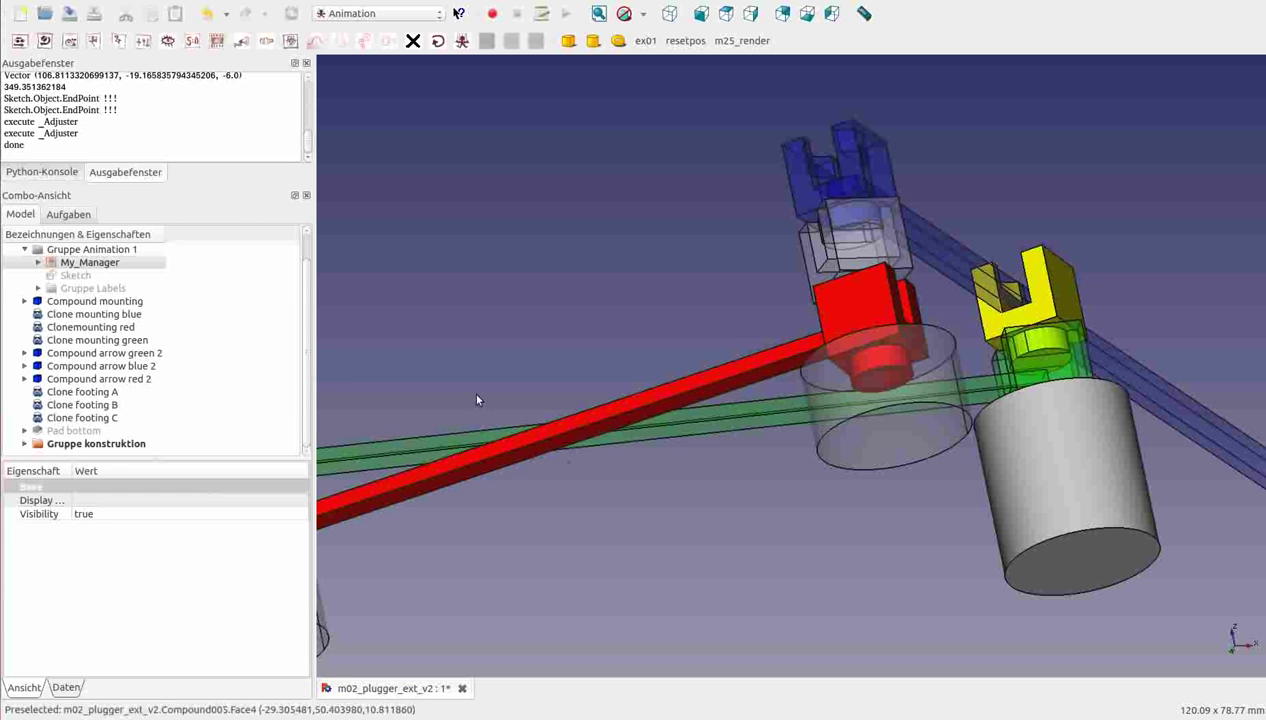
left_click(40, 263)
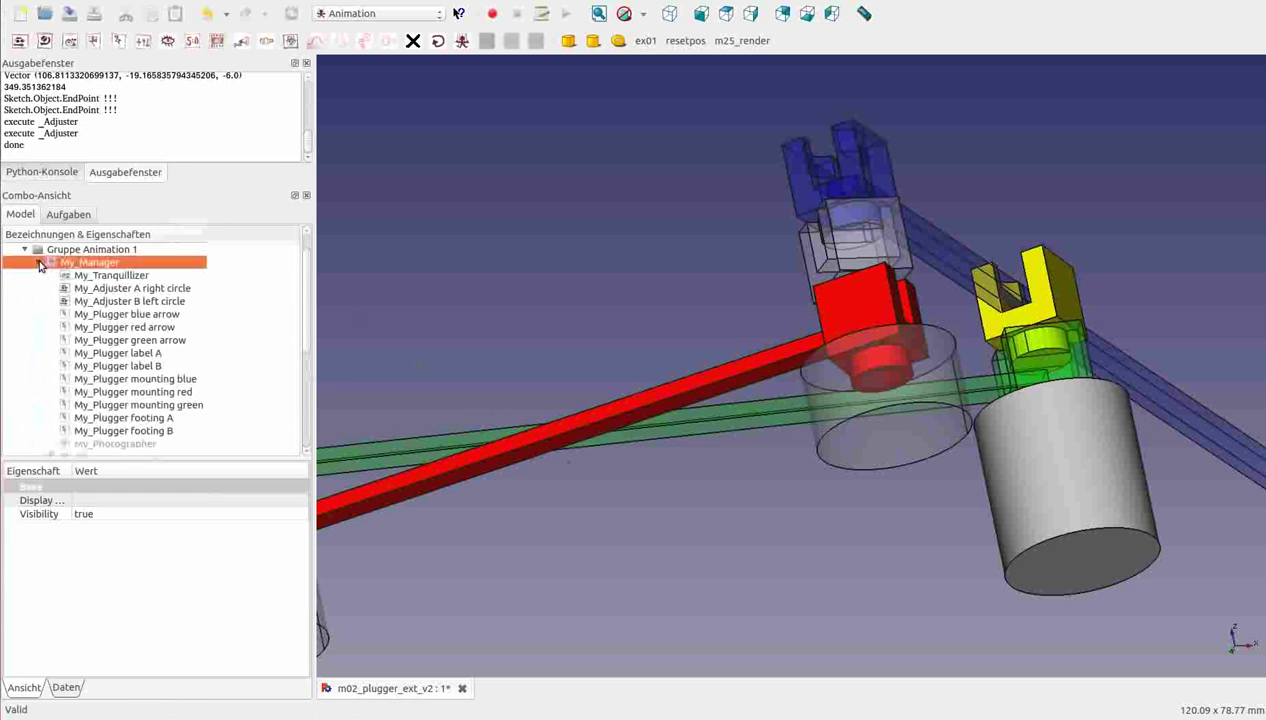
left_click_drag(155, 459, 167, 513)
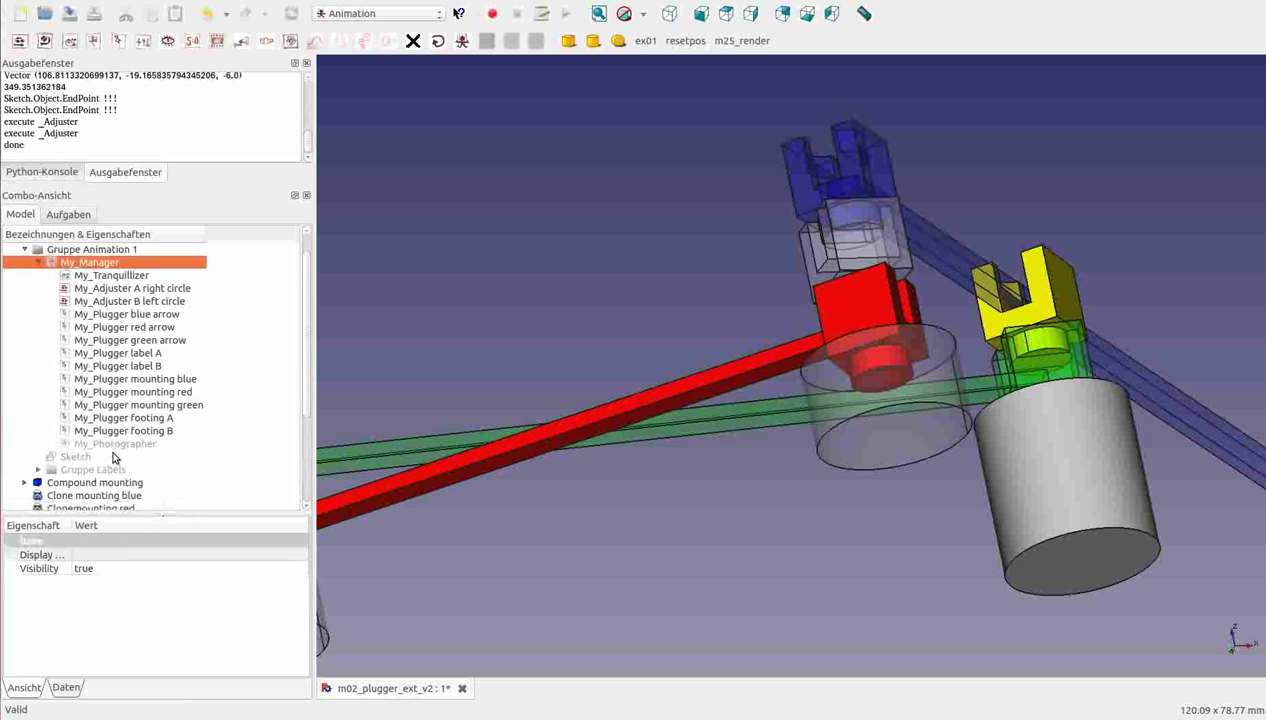
left_click(439, 299)
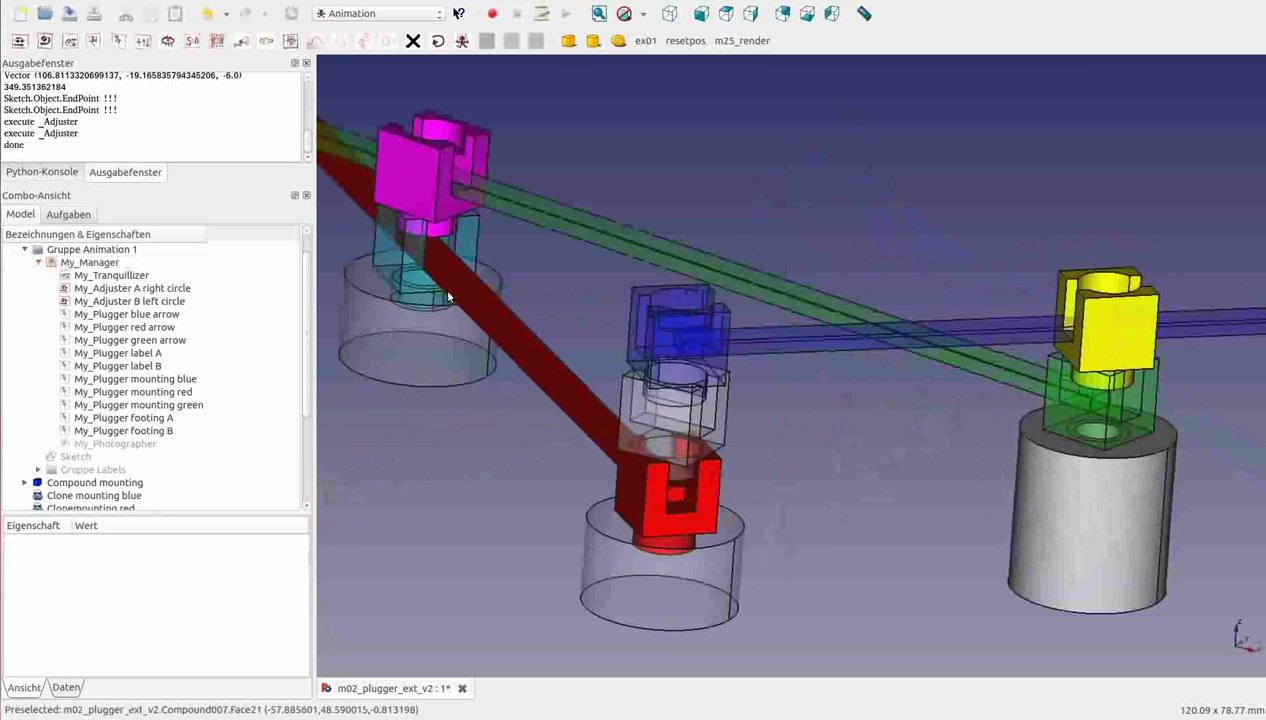
- Make the Pad bottom base plate visible again
middle_click_drag(414, 322, 489, 409)
scroll(114, 465, "down", 1)
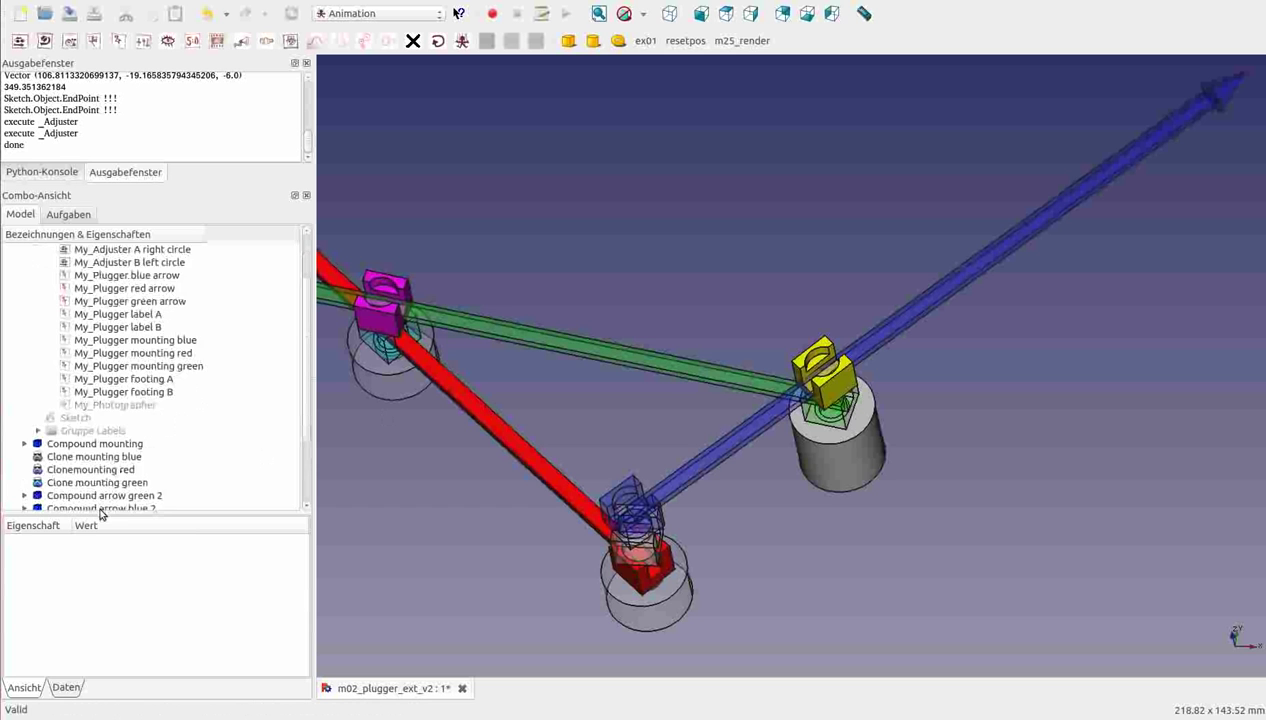
scroll(105, 480, "down", 2)
left_click(93, 483)
key("space")
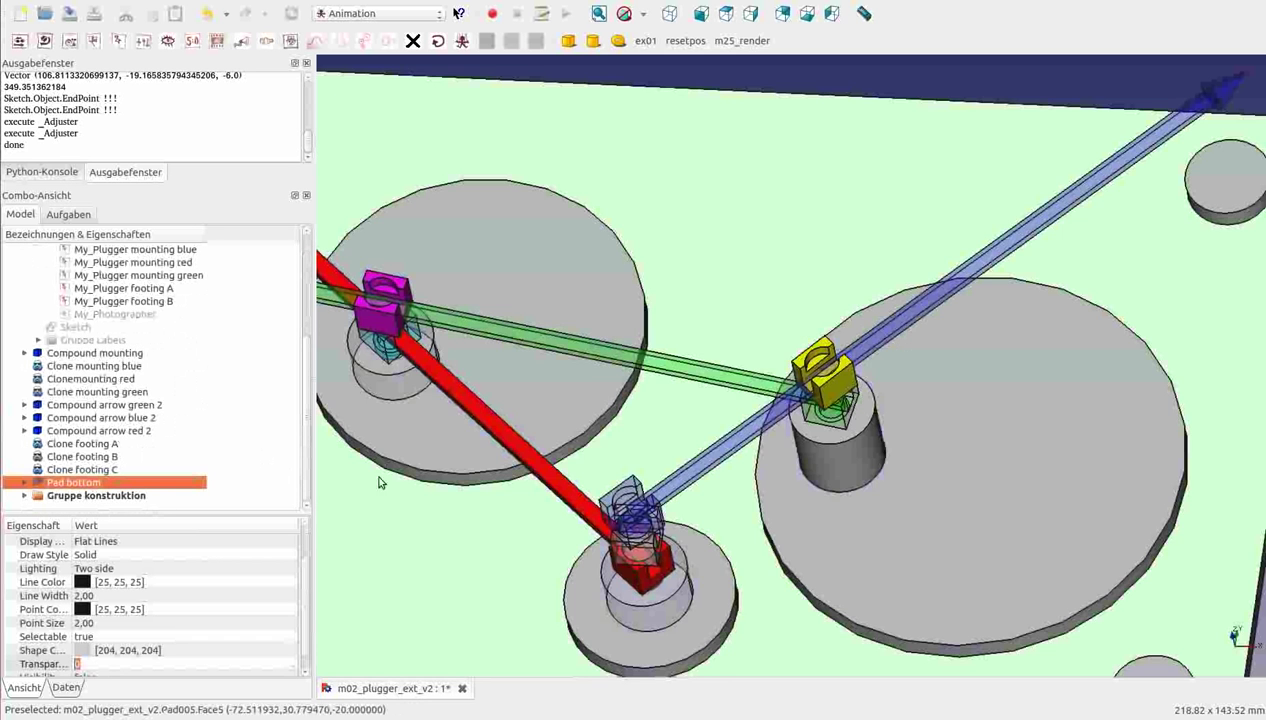
- Fit the whole plate in isometric view, tilted top-down and zoomed out
left_click(418, 500)
key("0")
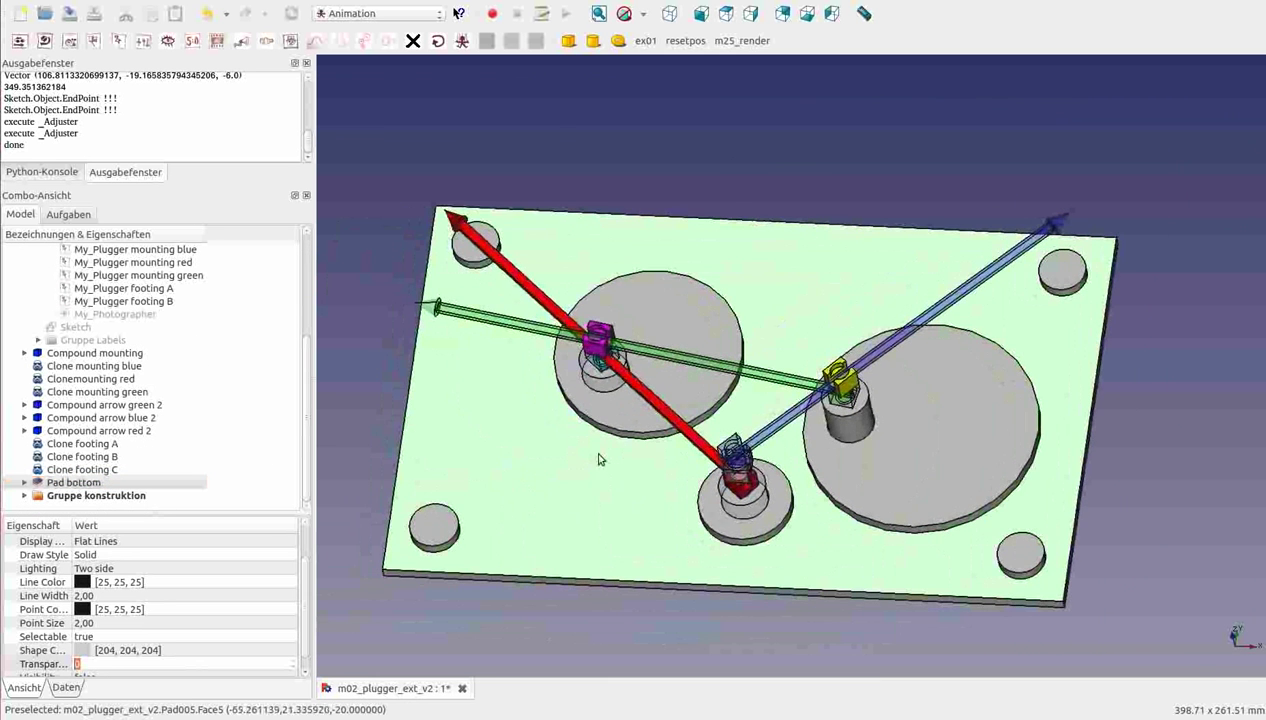
middle_click_drag(478, 491, 570, 596)
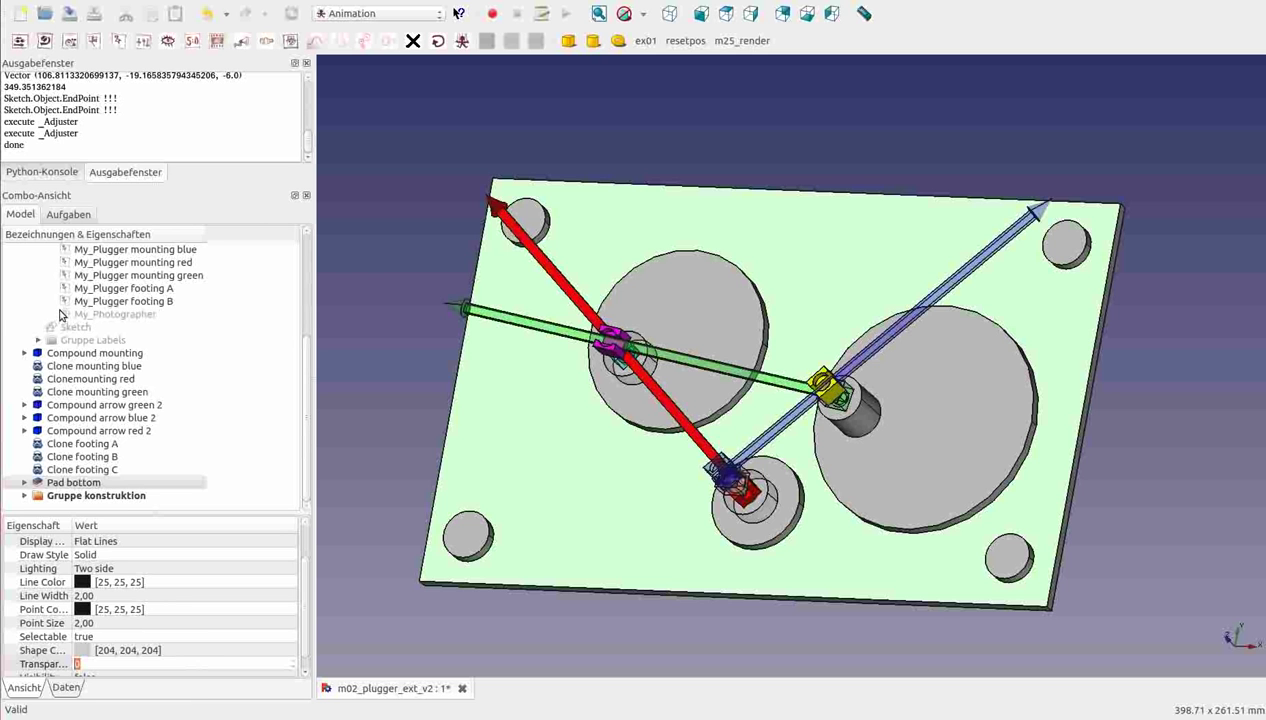
left_click(99, 315)
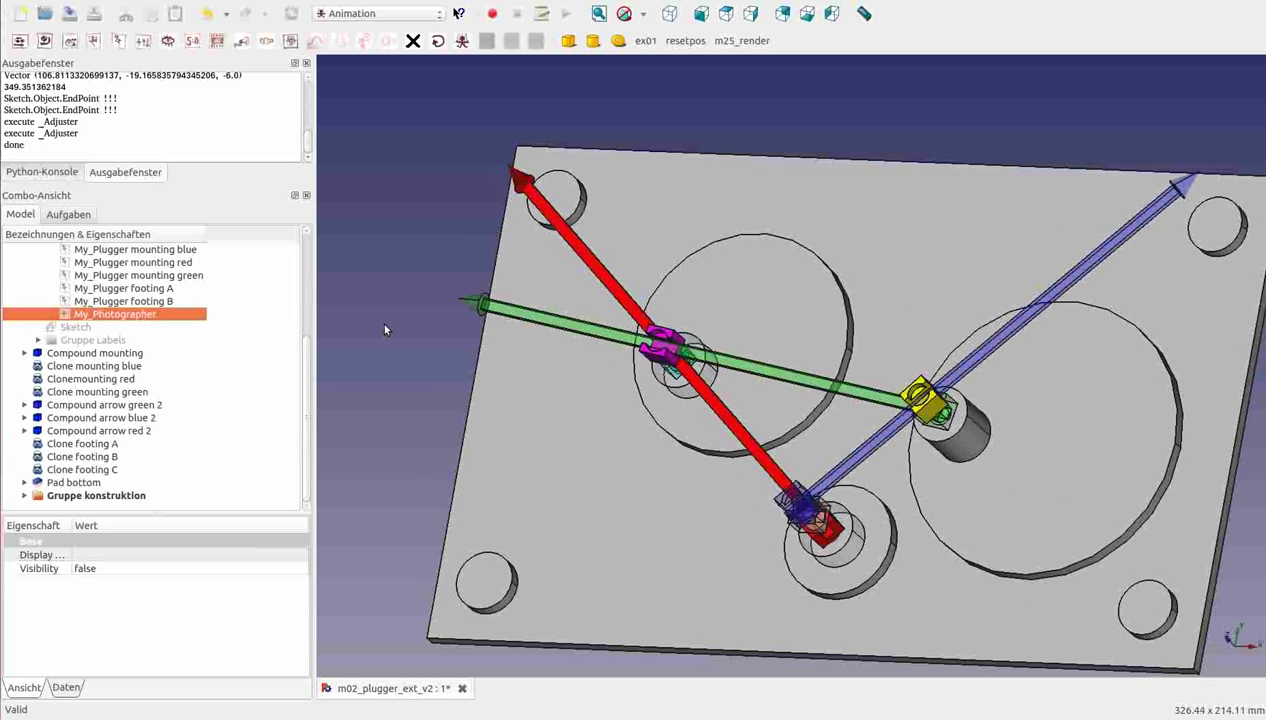
scroll(385, 330, "down", 1)
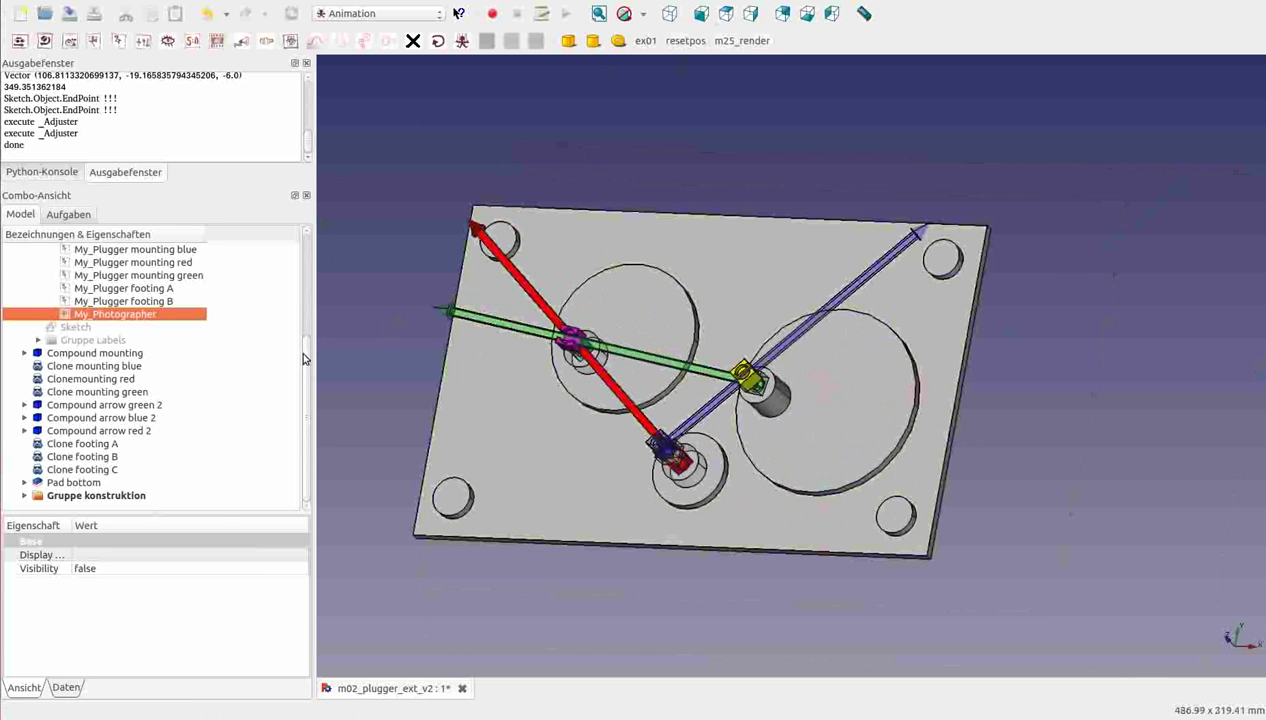
left_click_drag(305, 358, 295, 257)
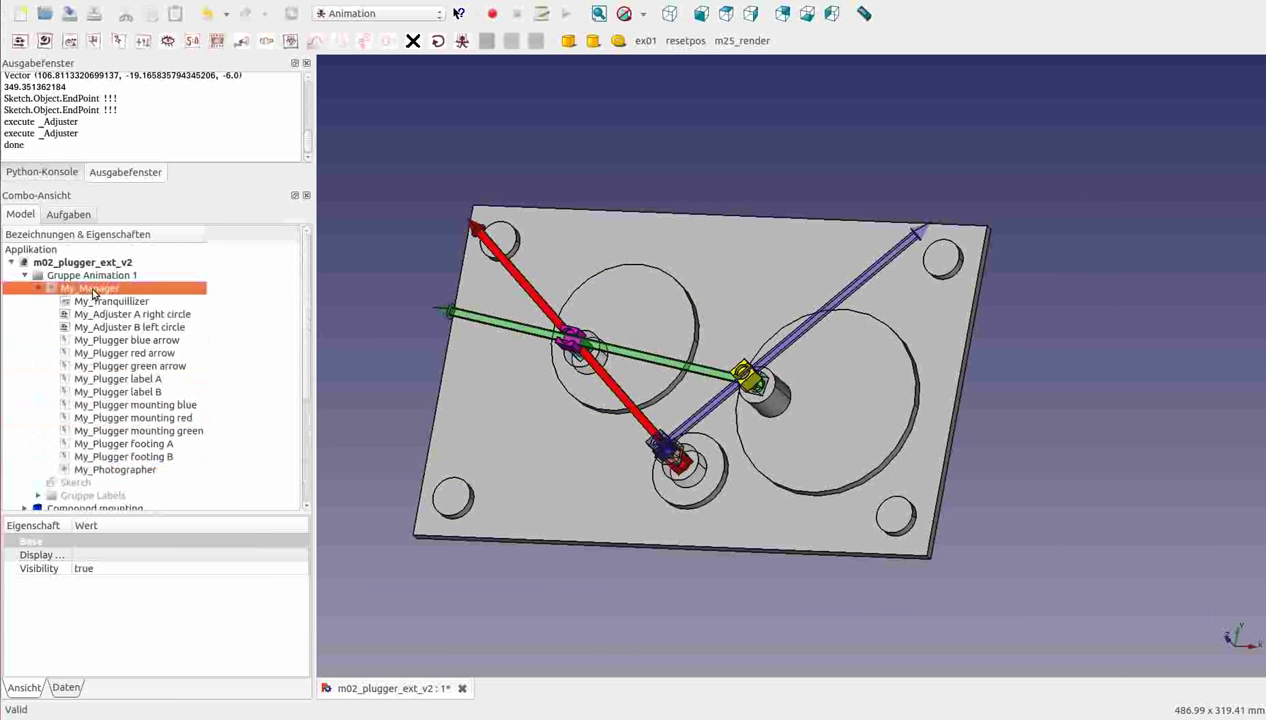
- Reopen the Animation Manager Control Panel from My_Manager
double_click(93, 290)
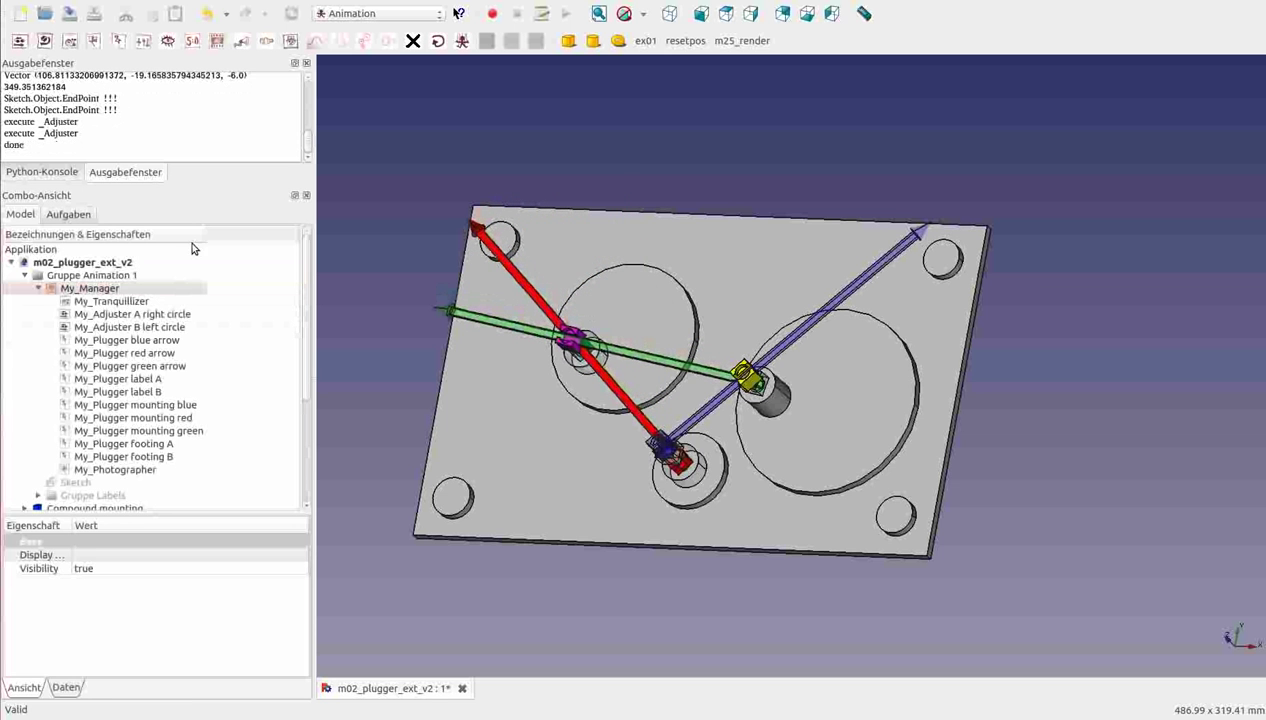
- Render with the m25_render macro and watch animation.mp4 fullscreen, centred in the player
left_click(757, 42)
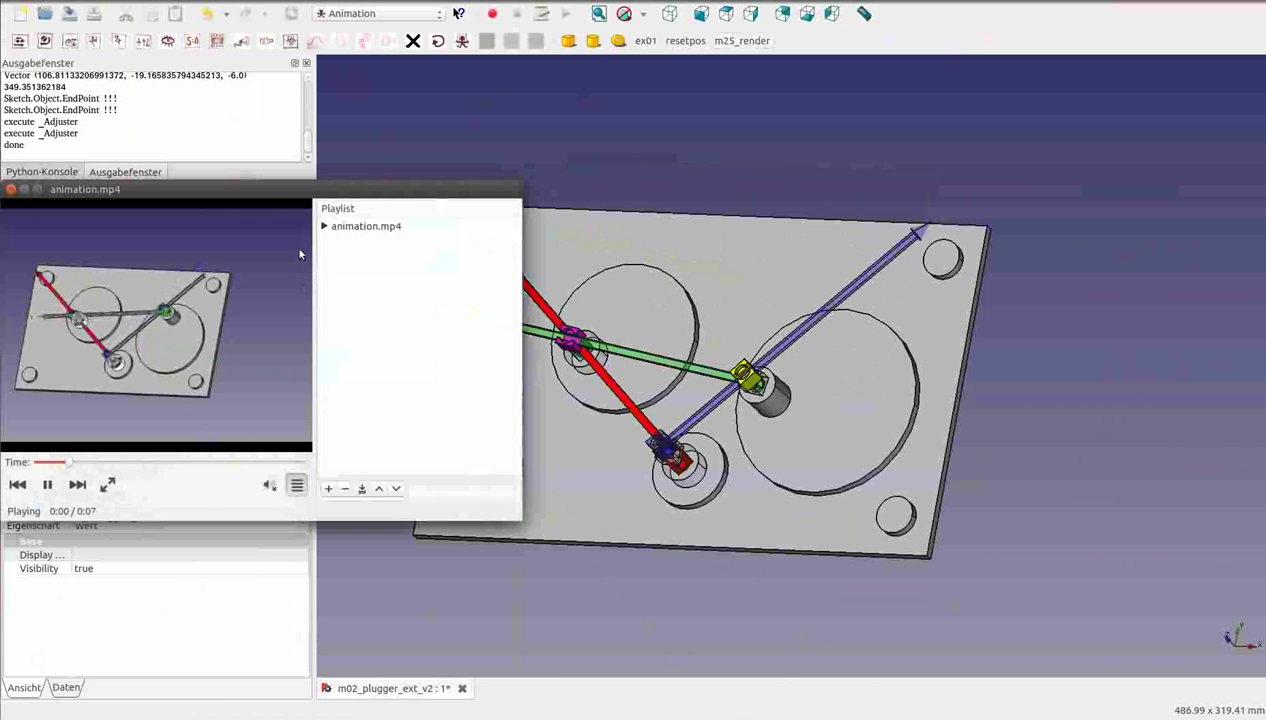
left_click_drag(257, 189, 594, 167)
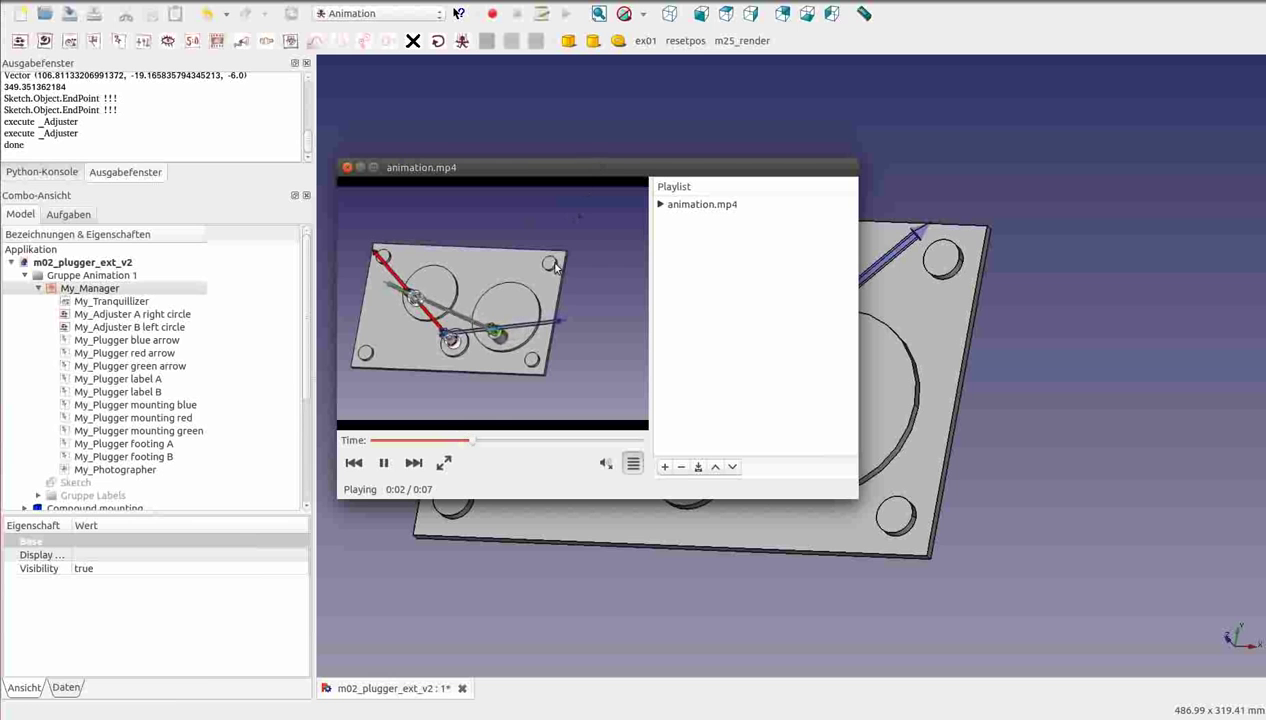
left_click(445, 464)
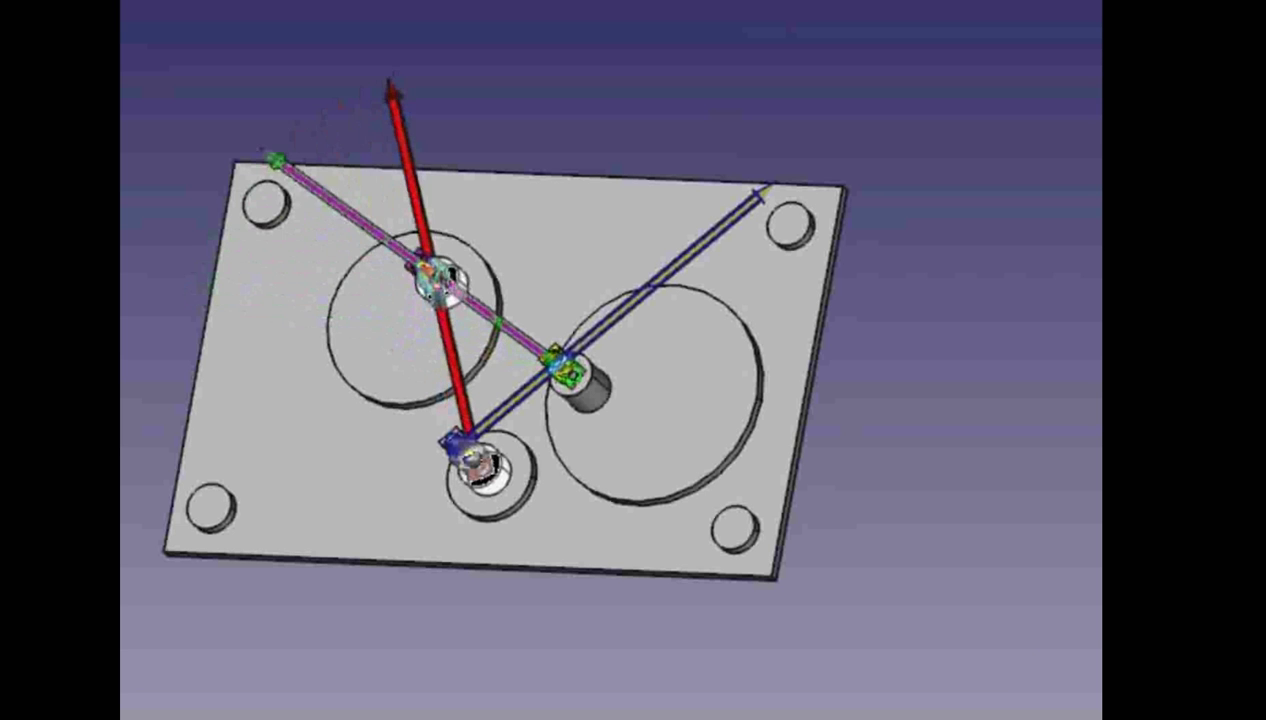